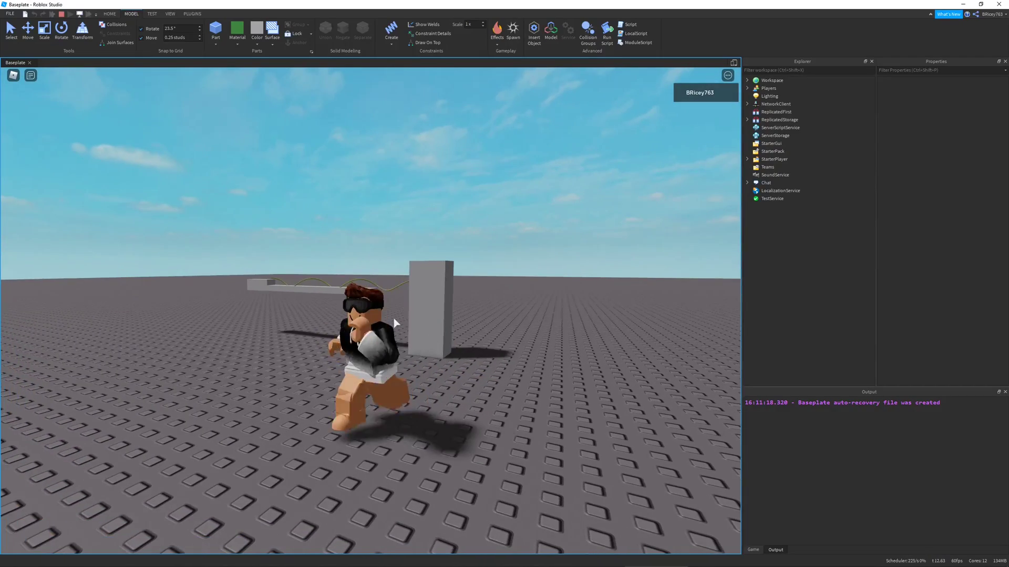
Step: Walk the avatar around the spring-loaded beam and pillar in the playtest to view them from several sides, and end the playtest
{"action": "key", "text": "s"}
{"action": "key", "text": "a"}
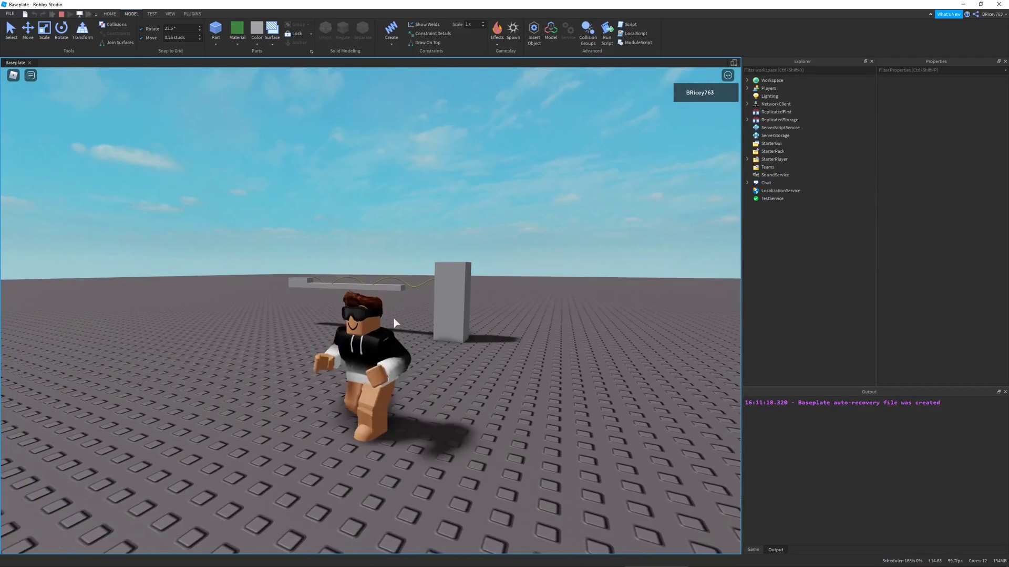
{"action": "key", "text": "w"}
{"action": "right_click_drag", "start_coordinate": [393, 317], "coordinate": [392, 301]}
{"action": "key", "text": "a"}
{"action": "key", "text": "a"}
{"action": "key", "text": "space"}
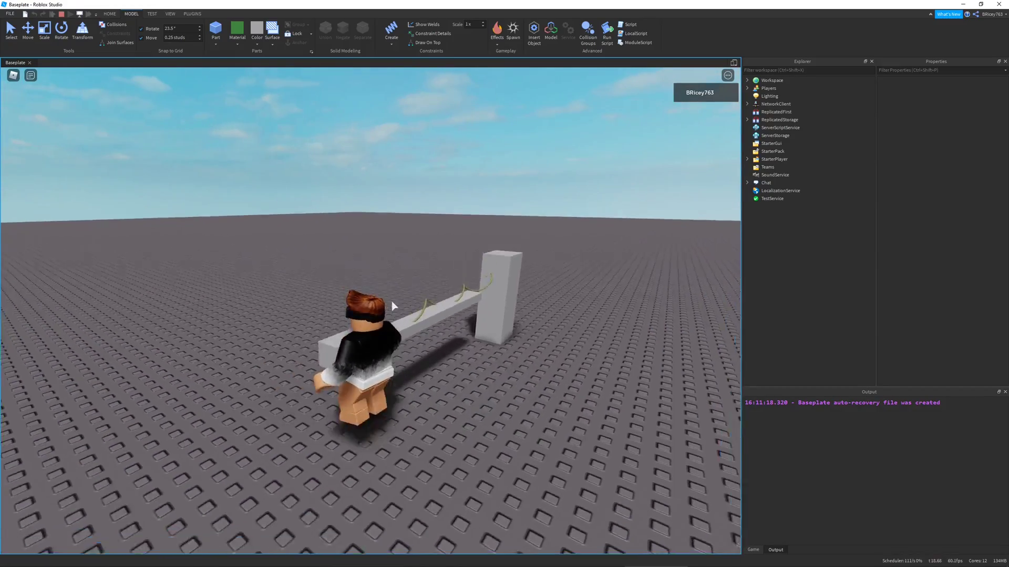
{"action": "key", "text": "d"}
{"action": "key", "text": "w"}
{"action": "key", "text": "space"}
{"action": "key", "text": "a"}
{"action": "key", "text": "s"}
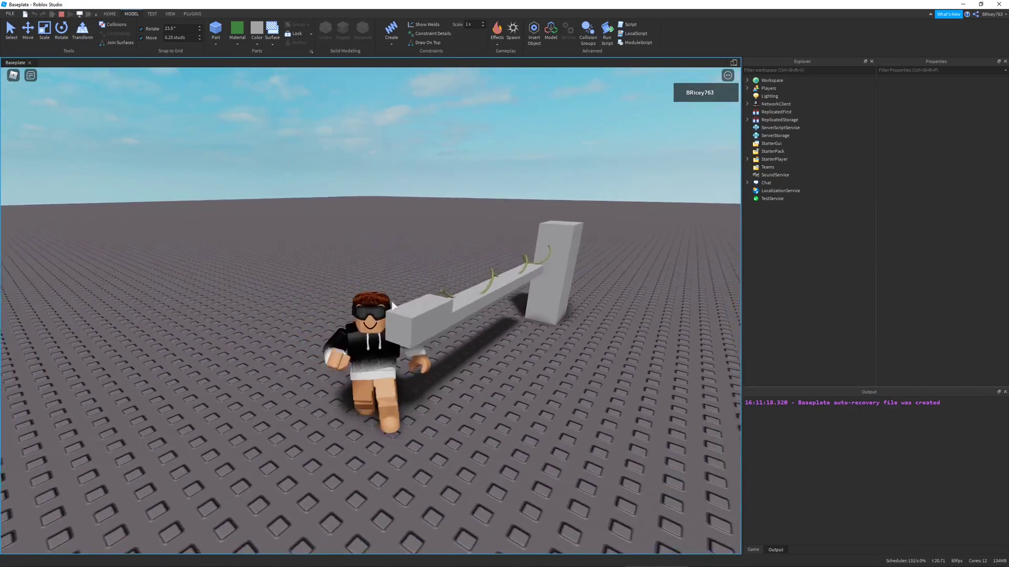
{"action": "key", "text": "space"}
{"action": "right_click_drag", "start_coordinate": [392, 301], "coordinate": [392, 301]}
{"action": "key", "text": "d"}
{"action": "key", "text": "w"}
{"action": "key", "text": "s"}
{"action": "key", "text": "a"}
{"action": "key", "text": "space"}
{"action": "key", "text": "s"}
{"action": "key", "text": "d"}
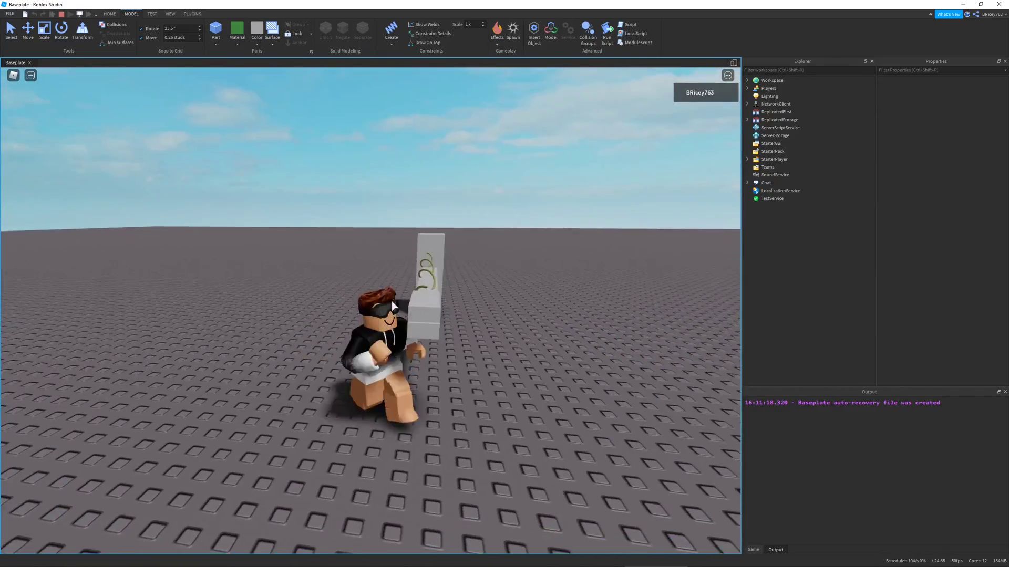
{"action": "key", "text": "w"}
{"action": "key", "text": "d"}
{"action": "key", "text": "space"}
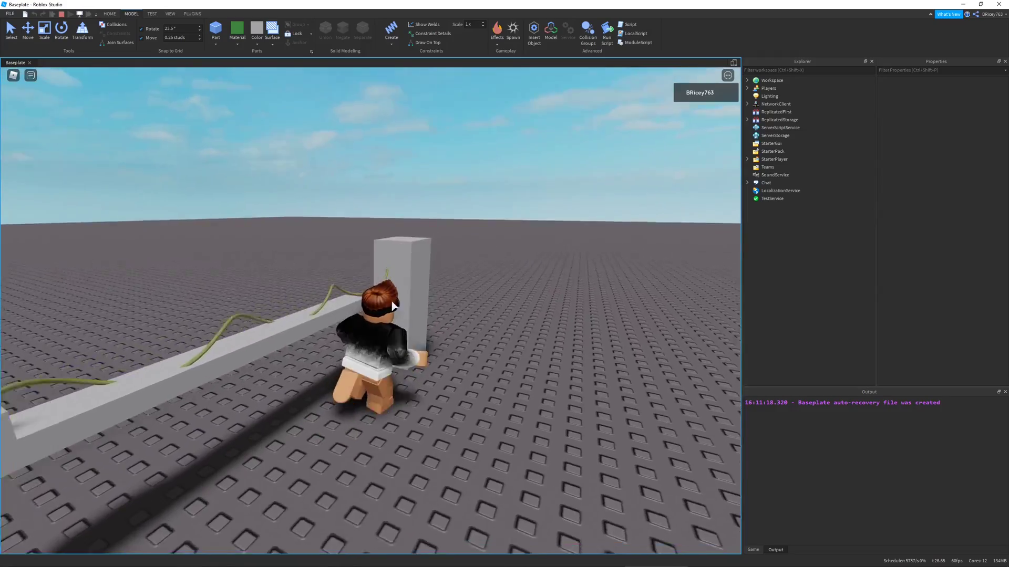
{"action": "key", "text": "a"}
{"action": "right_click_drag", "start_coordinate": [392, 305], "coordinate": [392, 306]}
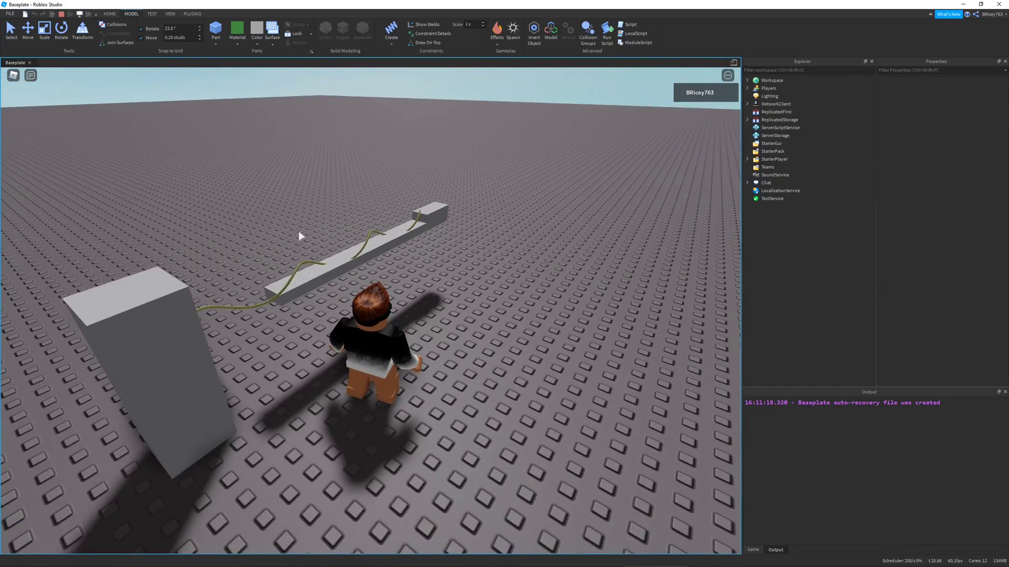
{"action": "right_click_drag", "start_coordinate": [382, 224], "coordinate": [381, 224]}
{"action": "key", "text": "s"}
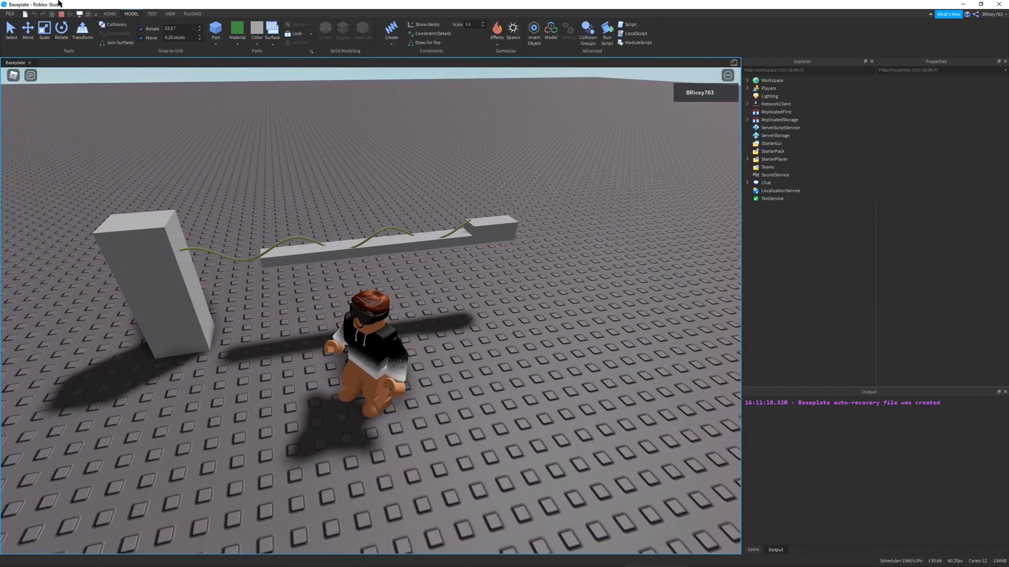
{"action": "left_click", "coordinate": [61, 15]}
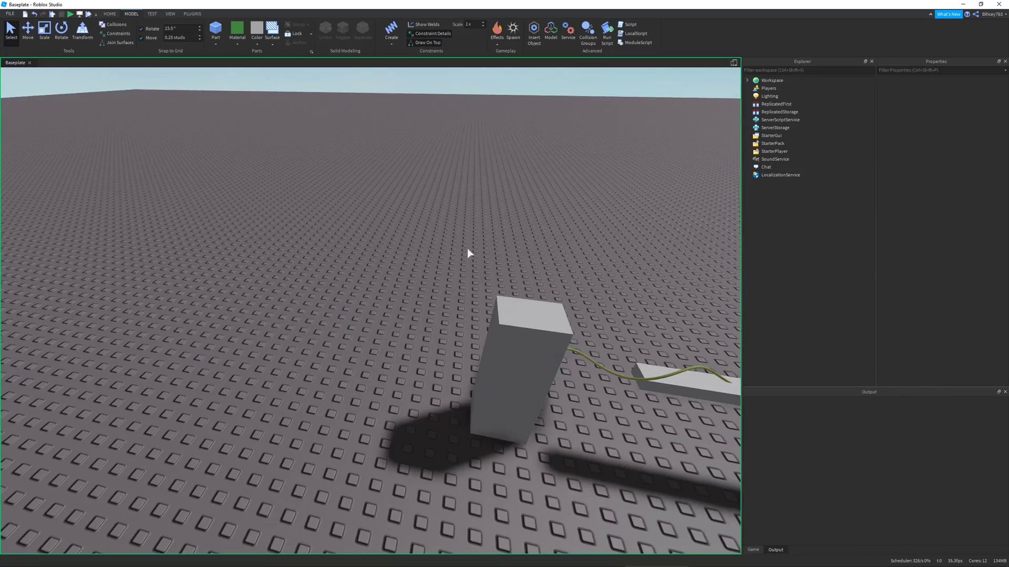
Step: Run the simulation, pull the small block on the beam against its spring to test the launcher, and stop the simulation
{"action": "key", "text": "F5"}
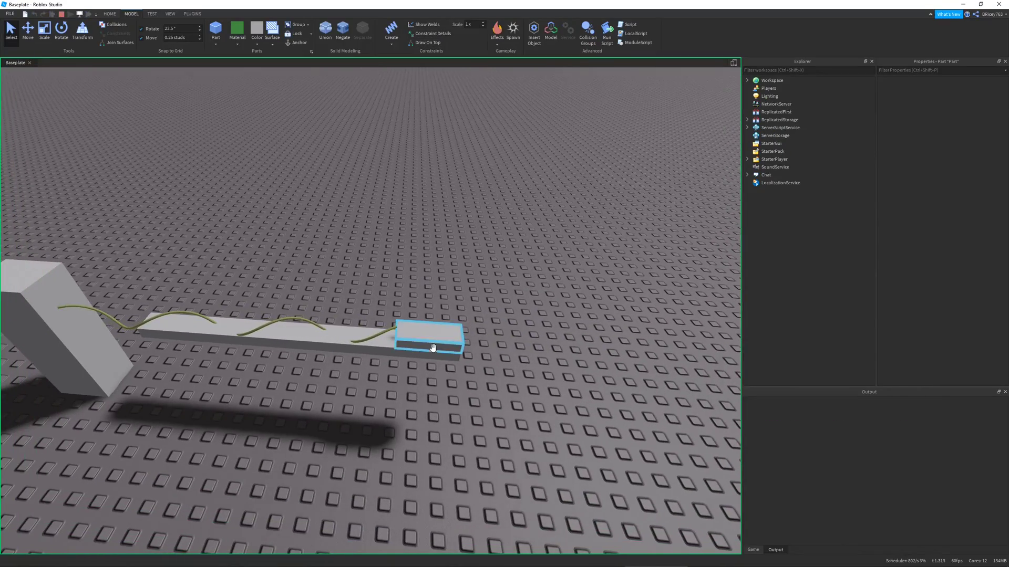
{"action": "key", "text": "ctrl+2"}
{"action": "left_click_drag", "start_coordinate": [483, 343], "coordinate": [420, 337]}
{"action": "key", "text": "d"}
{"action": "right_click_drag", "start_coordinate": [518, 326], "coordinate": [468, 301]}
{"action": "left_click", "coordinate": [472, 311]}
{"action": "key", "text": "d"}
{"action": "left_click", "coordinate": [61, 14]}
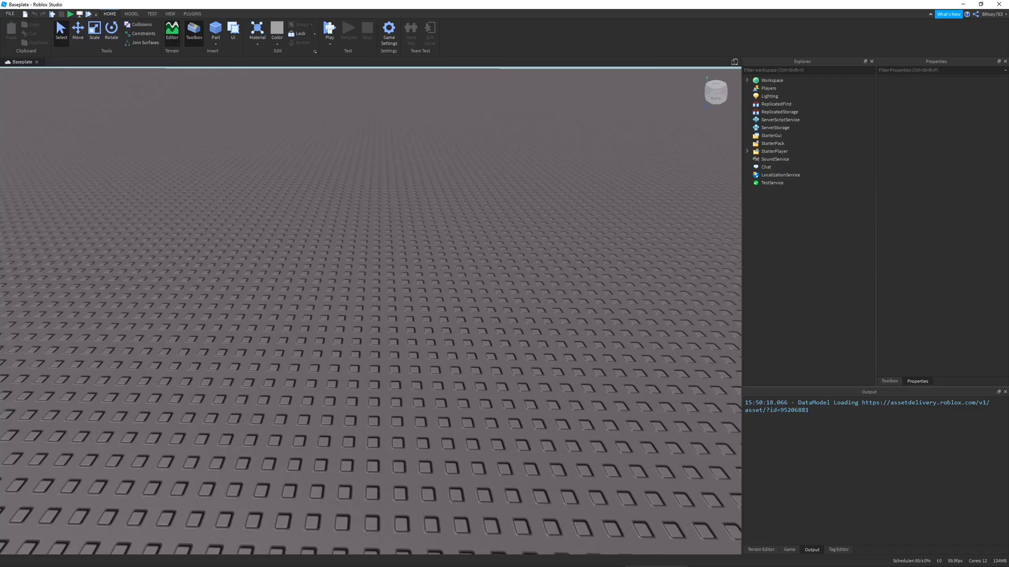
Step: Insert a block part and, with move snapping turned off, reposition it freely on the baseplate
{"action": "scroll", "coordinate": [452, 211], "scroll_direction": "up", "scroll_amount": 3}
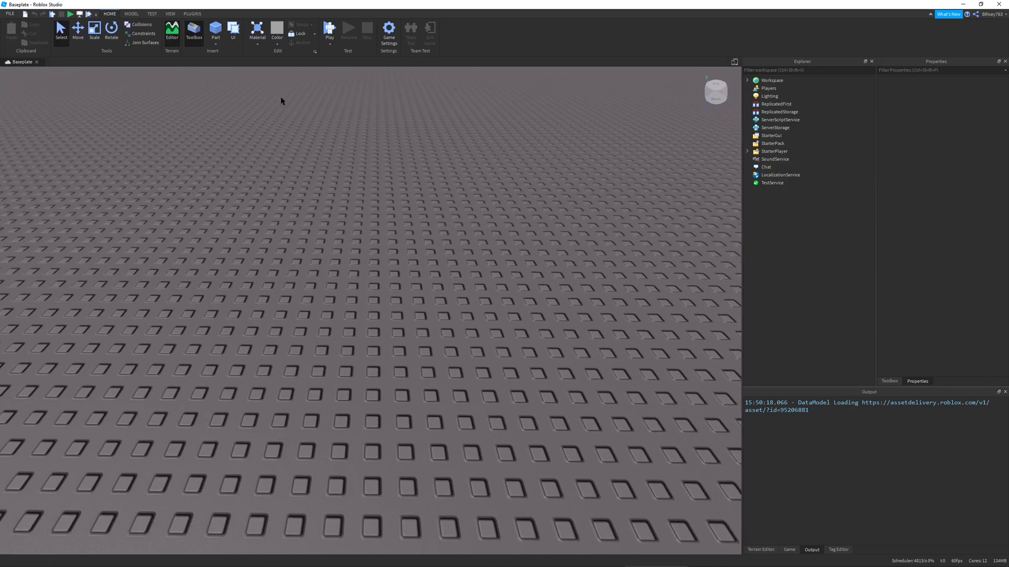
{"action": "left_click", "coordinate": [216, 32]}
{"action": "left_click_drag", "start_coordinate": [399, 265], "coordinate": [324, 337]}
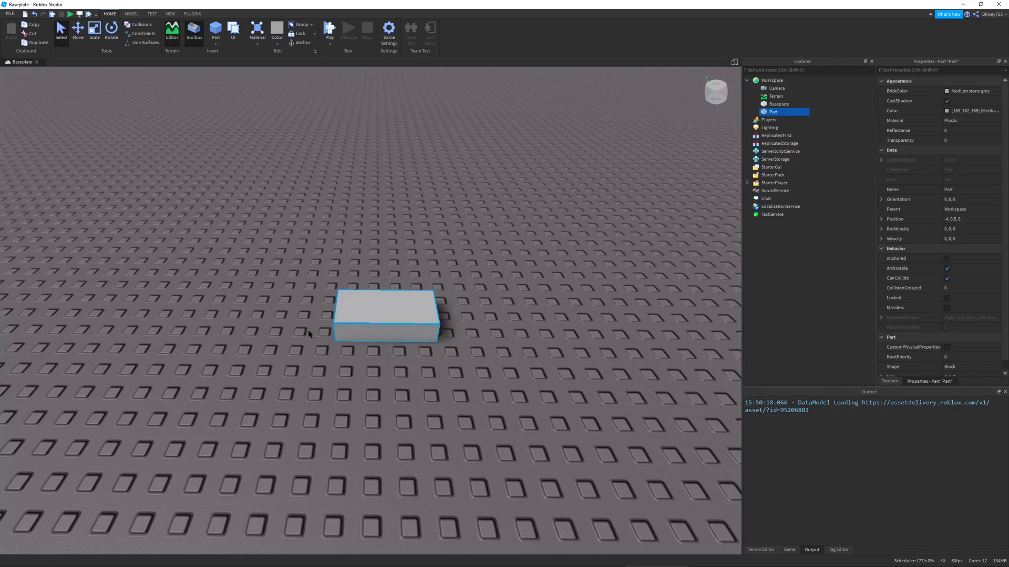
{"action": "left_click", "coordinate": [131, 13]}
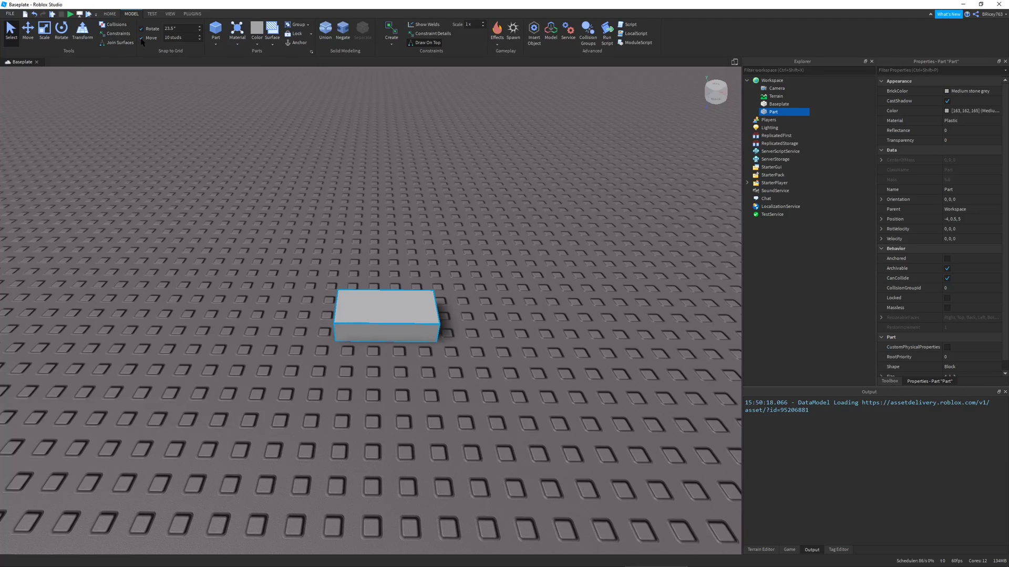
{"action": "left_click_drag", "start_coordinate": [409, 306], "coordinate": [364, 376]}
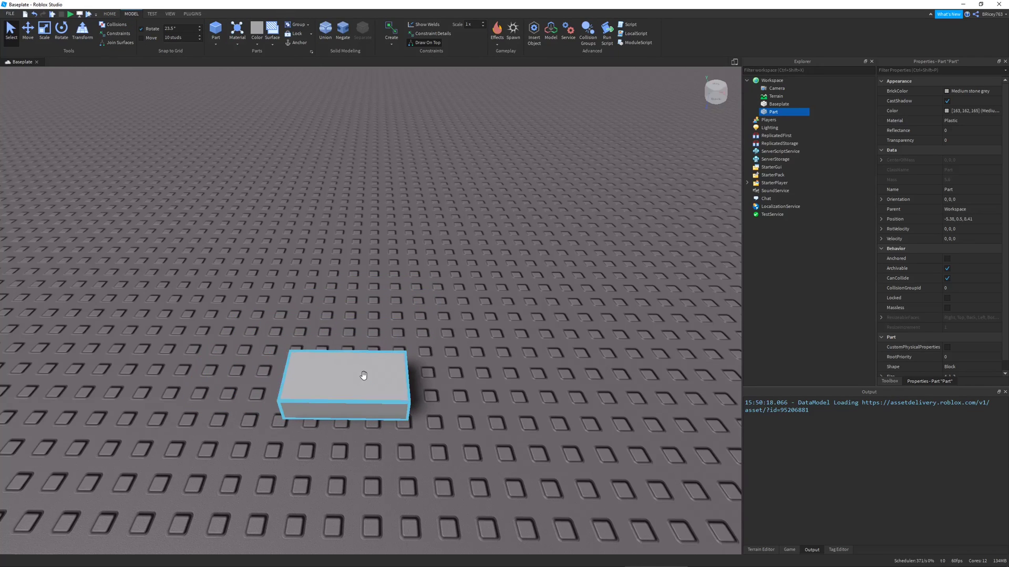
Step: Duplicate the block and move the copy along the X axis, leaving a gap of about 7.3 studs between the two
{"action": "scroll", "coordinate": [396, 405], "scroll_direction": "down", "scroll_amount": 5}
{"action": "key", "text": "ctrl+d"}
{"action": "key", "text": "ctrl+2"}
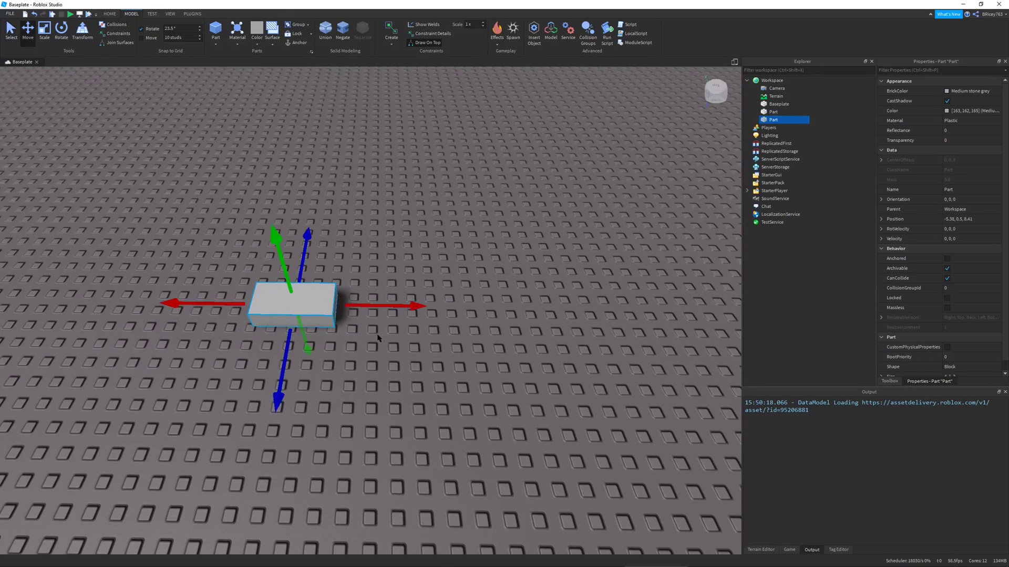
{"action": "left_click_drag", "start_coordinate": [390, 314], "coordinate": [635, 297]}
{"action": "left_click", "coordinate": [457, 112]}
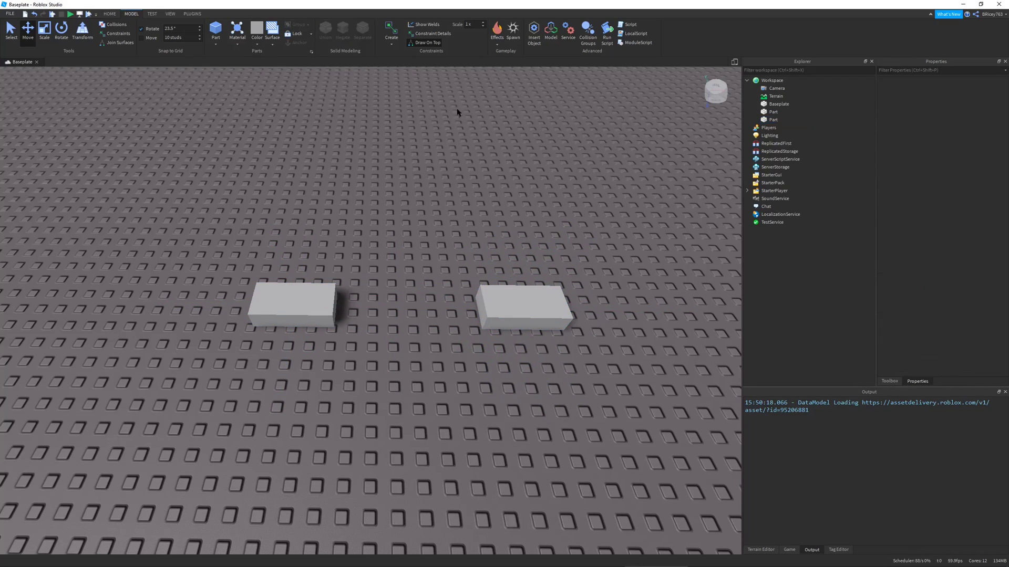
Step: Create a spring constraint connecting the facing end faces of the two blocks
{"action": "left_click", "coordinate": [389, 42]}
{"action": "left_click", "coordinate": [398, 105]}
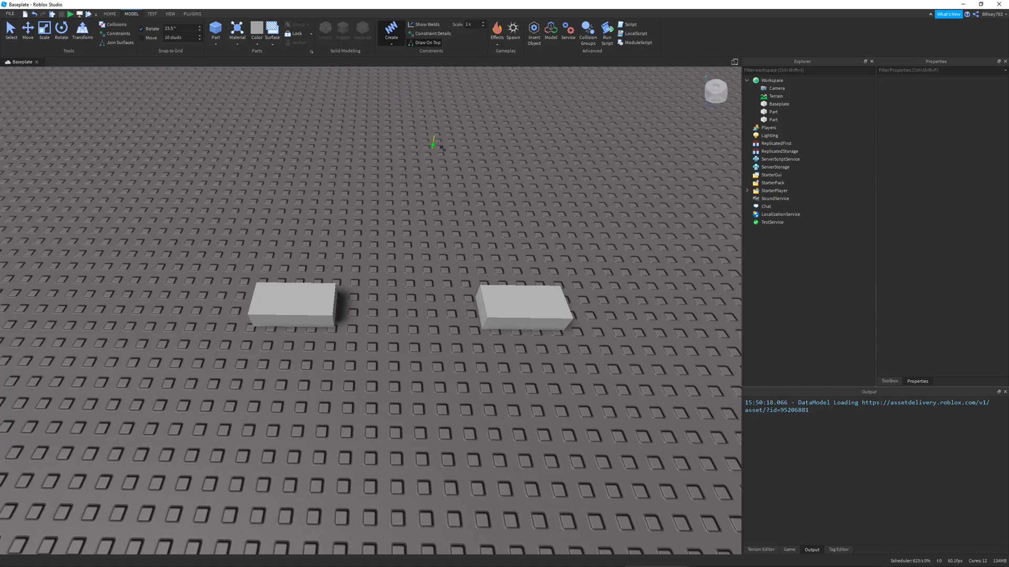
{"action": "right_click_drag", "start_coordinate": [462, 149], "coordinate": [473, 169]}
{"action": "key", "text": "w"}
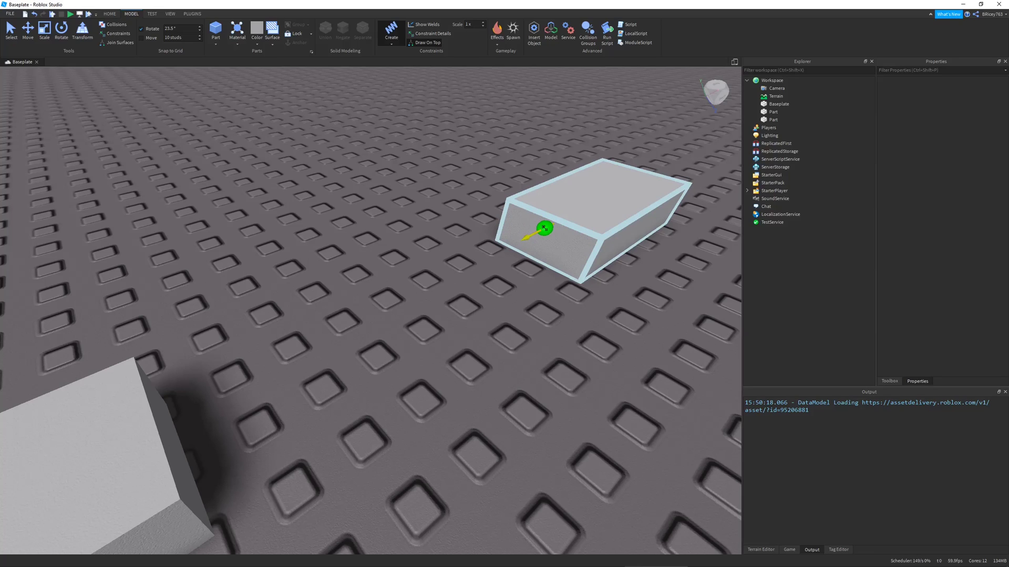
{"action": "left_click", "coordinate": [548, 229]}
{"action": "right_click_drag", "start_coordinate": [548, 229], "coordinate": [548, 228]}
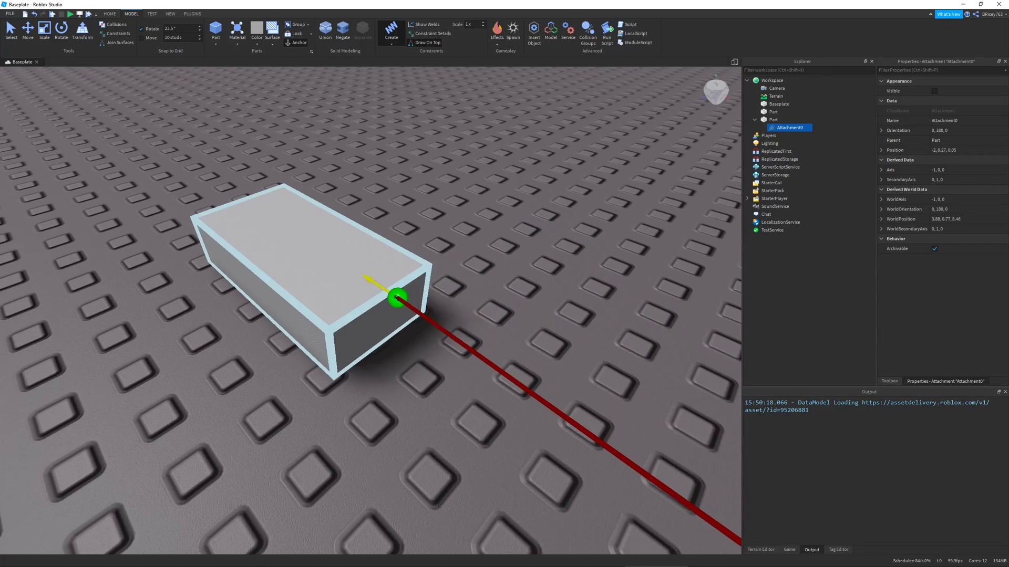
{"action": "left_click", "coordinate": [385, 304]}
{"action": "right_click_drag", "start_coordinate": [408, 303], "coordinate": [602, 309]}
{"action": "scroll", "coordinate": [601, 309], "scroll_direction": "down", "scroll_amount": 4}
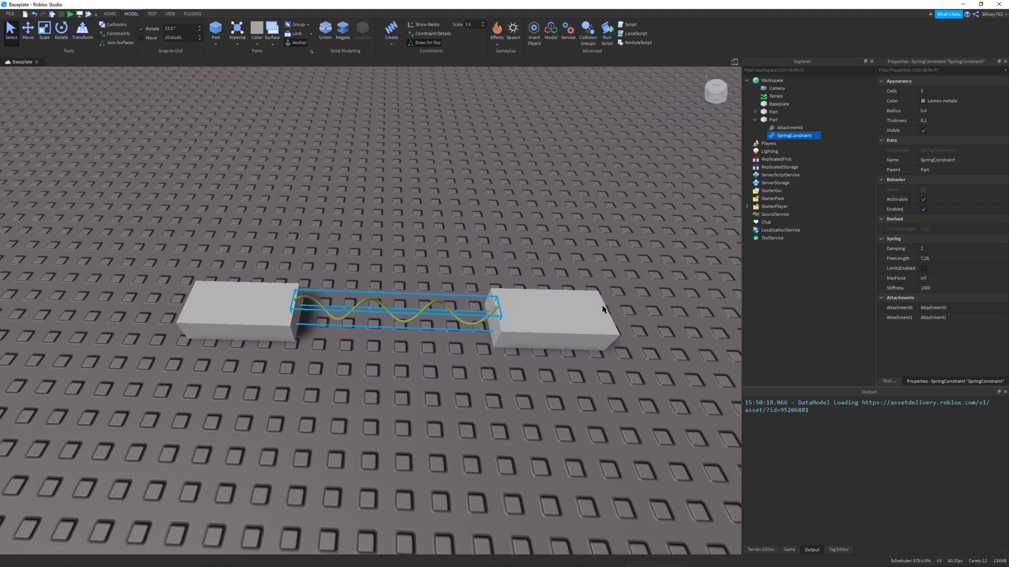
Step: Run the simulation and pull one of the connected blocks around to test the spring
{"action": "left_click", "coordinate": [70, 14]}
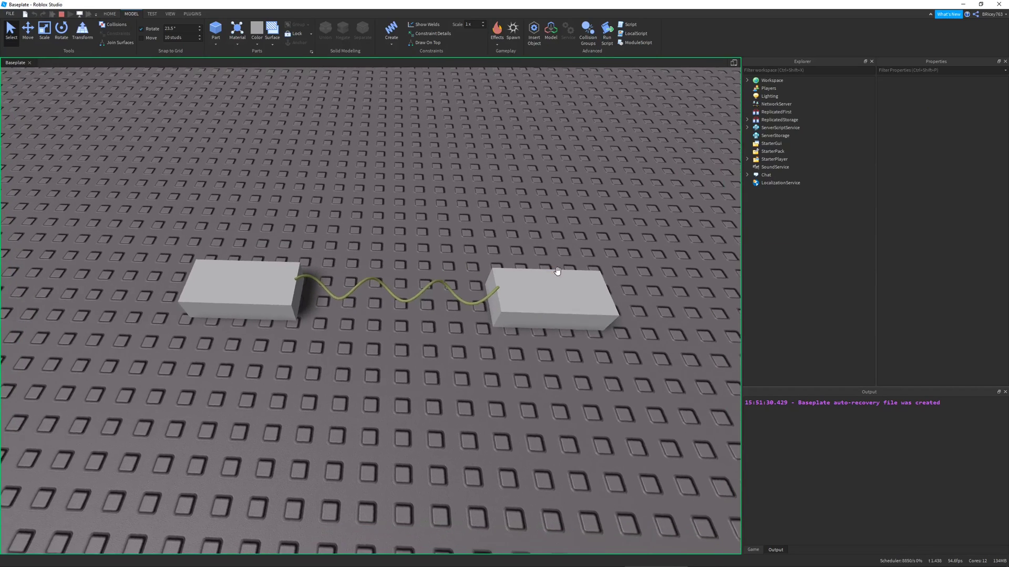
{"action": "left_click_drag", "start_coordinate": [557, 297], "coordinate": [376, 237]}
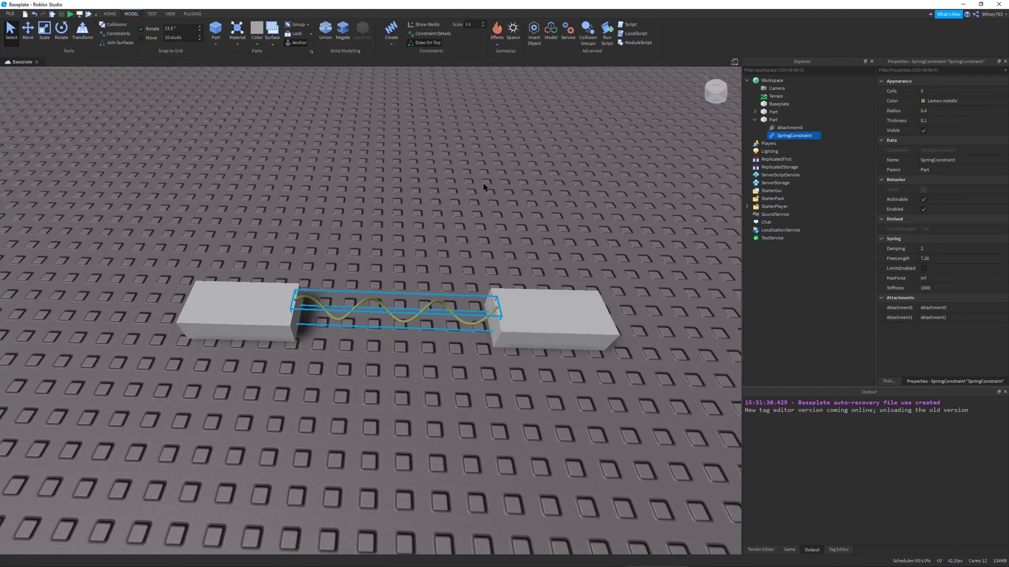
Step: Enter a new Damping value for the spring constraint between the blocks
{"action": "right_click_drag", "start_coordinate": [484, 184], "coordinate": [488, 189]}
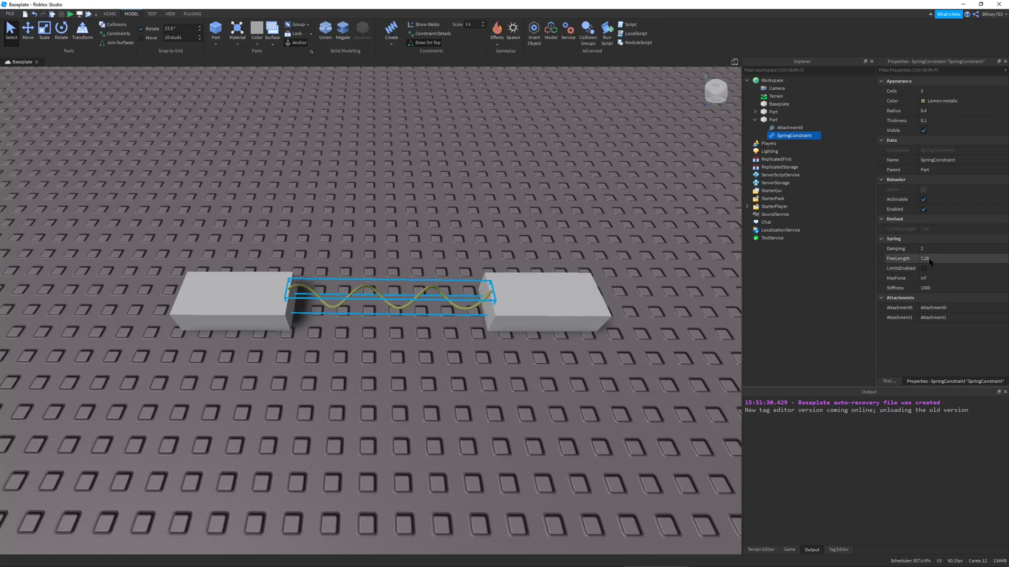
{"action": "right_click_drag", "start_coordinate": [564, 376], "coordinate": [574, 380]}
{"action": "scroll", "coordinate": [574, 380], "scroll_direction": "up", "scroll_amount": 4}
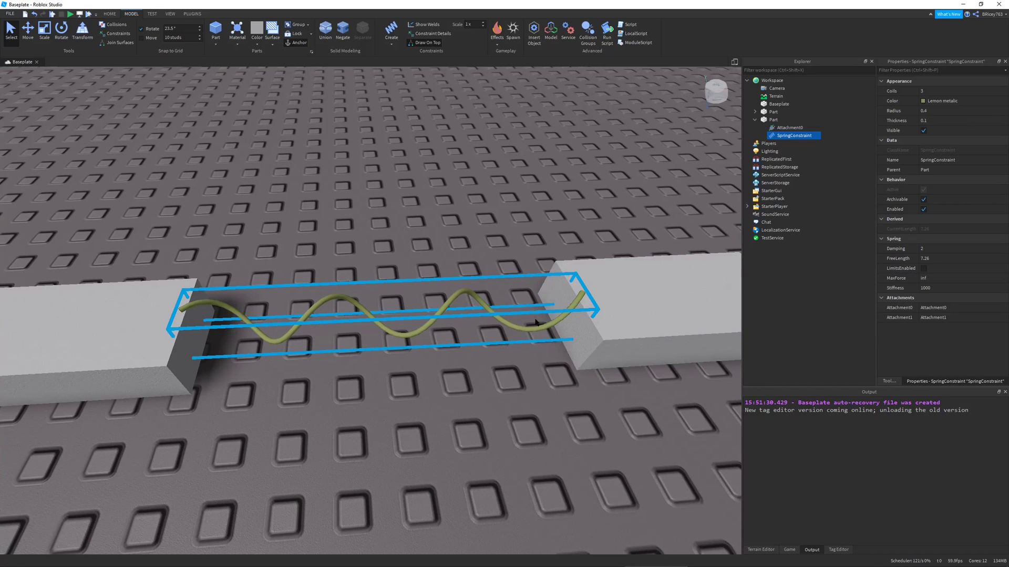
{"action": "scroll", "coordinate": [535, 322], "scroll_direction": "down", "scroll_amount": 5}
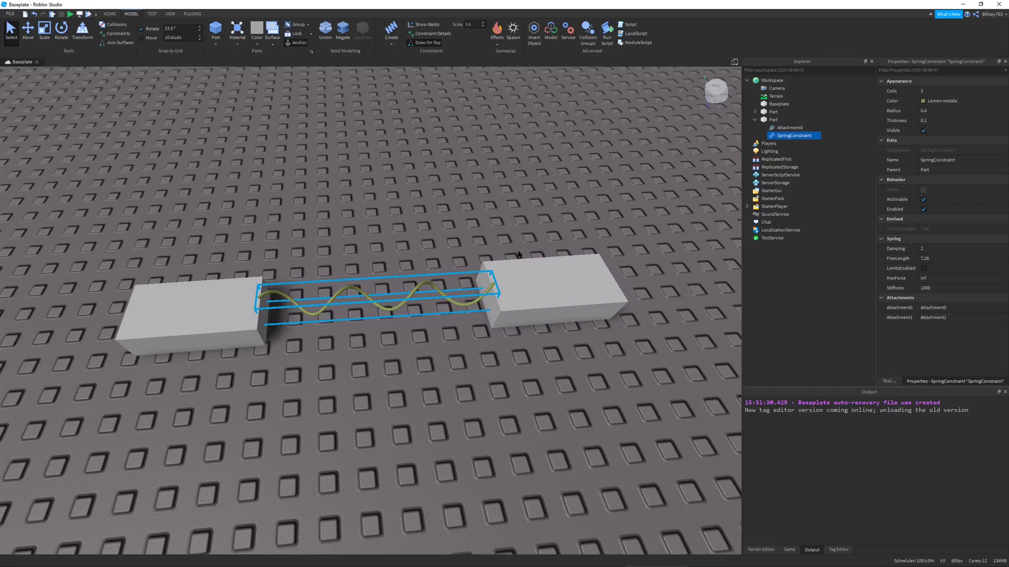
{"action": "scroll", "coordinate": [568, 224], "scroll_direction": "down", "scroll_amount": 2}
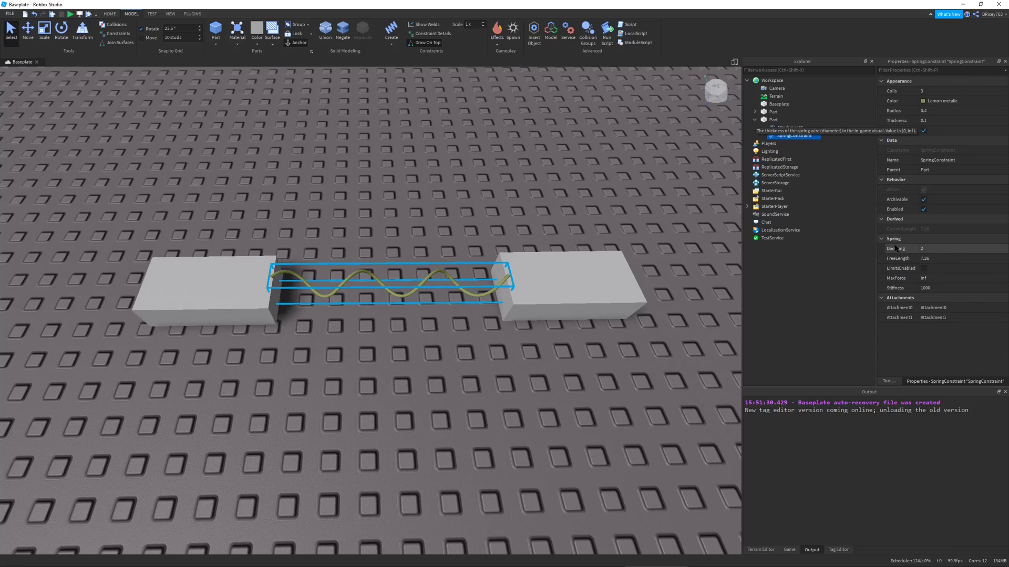
{"action": "left_click", "coordinate": [932, 246]}
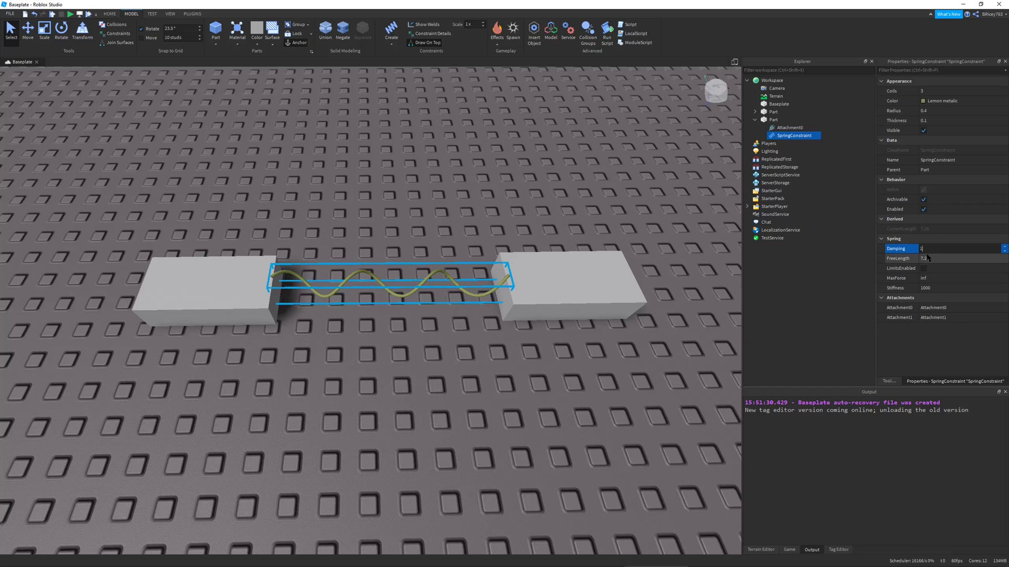
{"action": "left_click", "coordinate": [508, 416]}
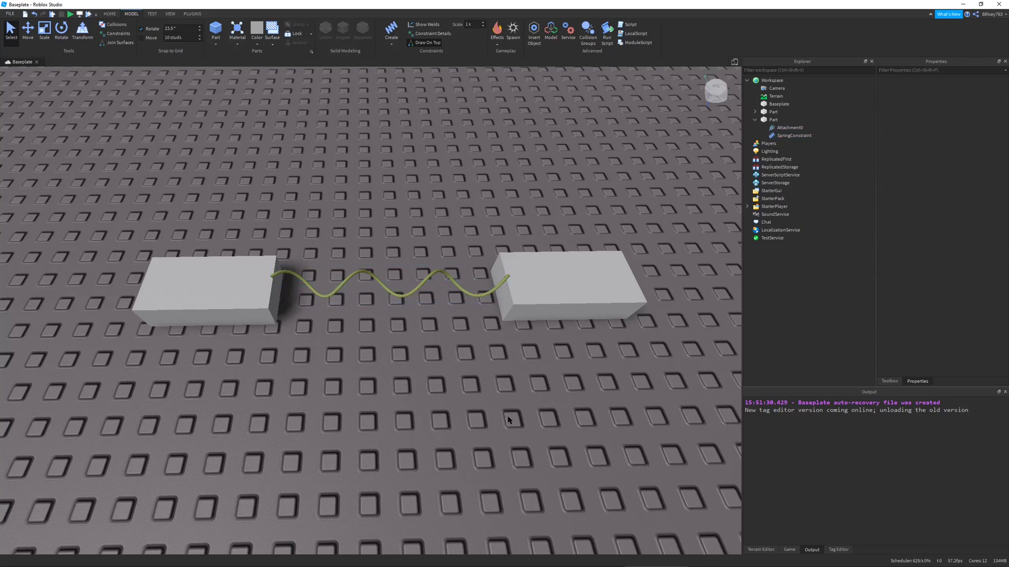
Step: Raise the original left-hand block above the baseplate to a Y position of about 3.46 and anchor it
{"action": "right_click_drag", "start_coordinate": [511, 418], "coordinate": [511, 360]}
{"action": "scroll", "coordinate": [493, 351], "scroll_direction": "down", "scroll_amount": 3}
{"action": "left_click", "coordinate": [241, 261]}
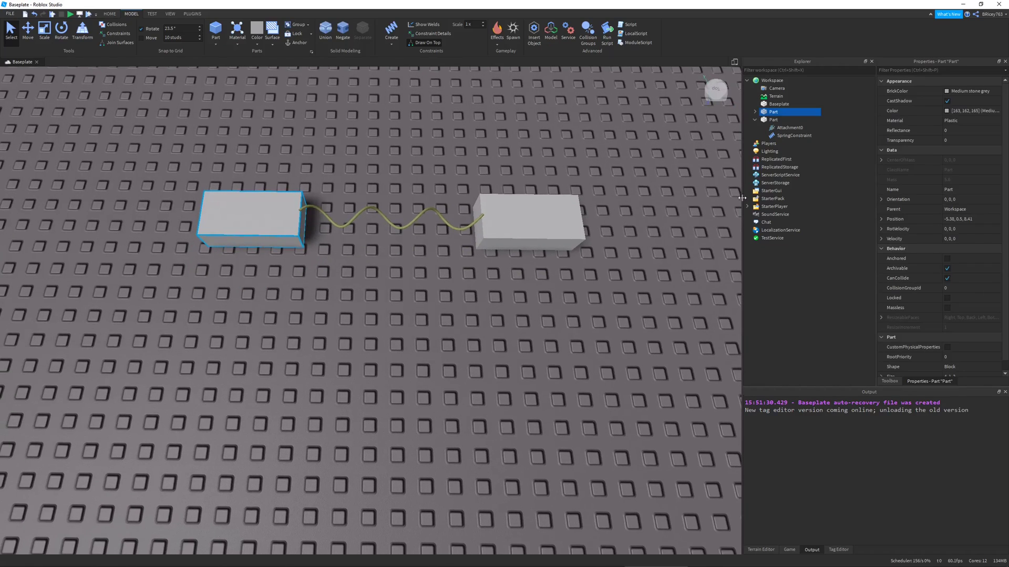
{"action": "key", "text": "ctrl+2"}
{"action": "left_click_drag", "start_coordinate": [246, 234], "coordinate": [220, 189]}
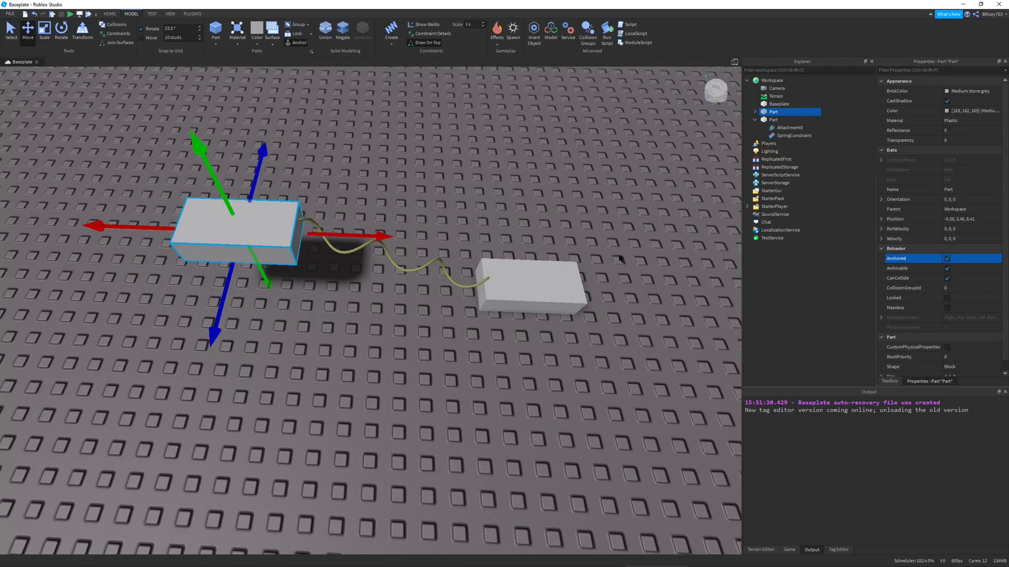
{"action": "right_click_drag", "start_coordinate": [620, 259], "coordinate": [617, 281]}
Step: Run the simulation, pull the unanchored block towards the anchored one to test the spring, and stop the simulation
{"action": "left_click", "coordinate": [71, 15]}
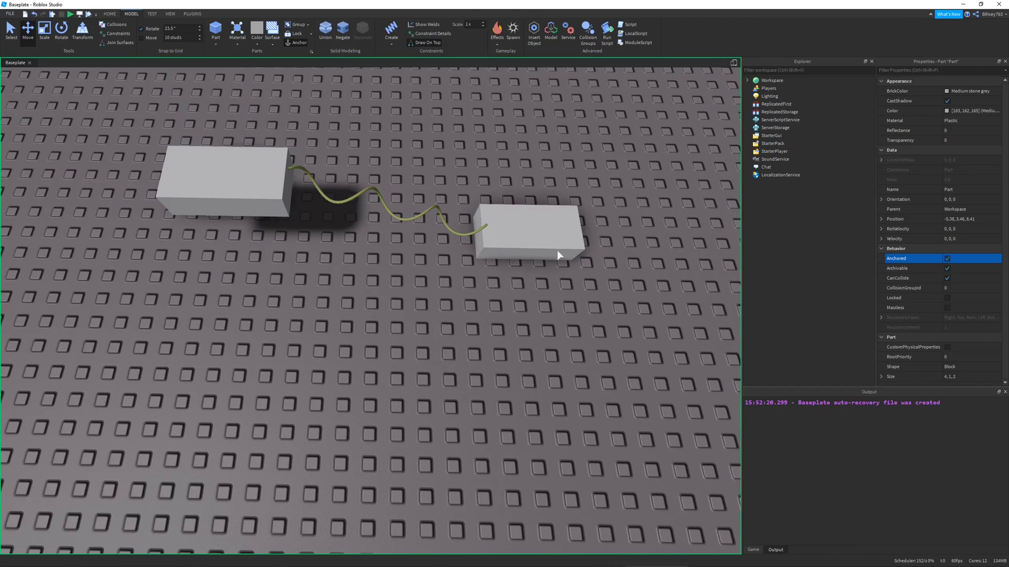
{"action": "left_click", "coordinate": [556, 250]}
{"action": "left_click_drag", "start_coordinate": [505, 250], "coordinate": [420, 118]}
{"action": "left_click", "coordinate": [61, 14]}
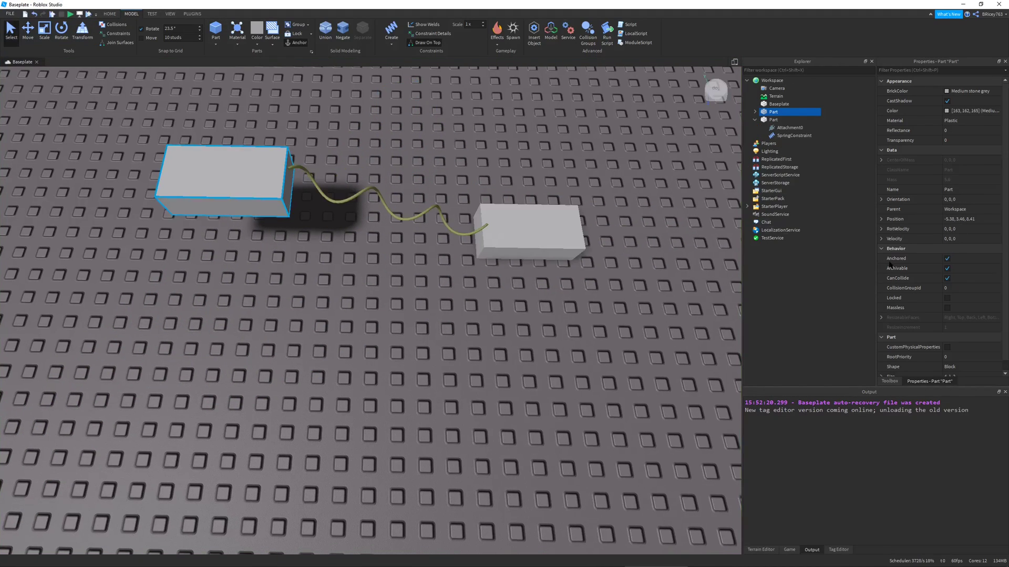
Step: Set the spring constraint's Damping to 100 and test it by pulling the unanchored block around in a simulation run
{"action": "left_click", "coordinate": [794, 135]}
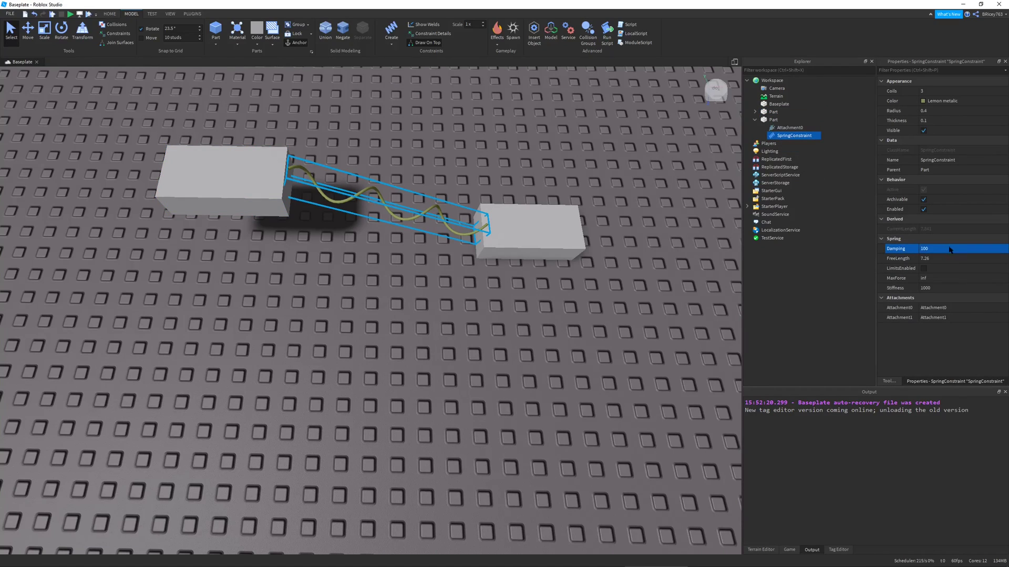
{"action": "left_click", "coordinate": [70, 14]}
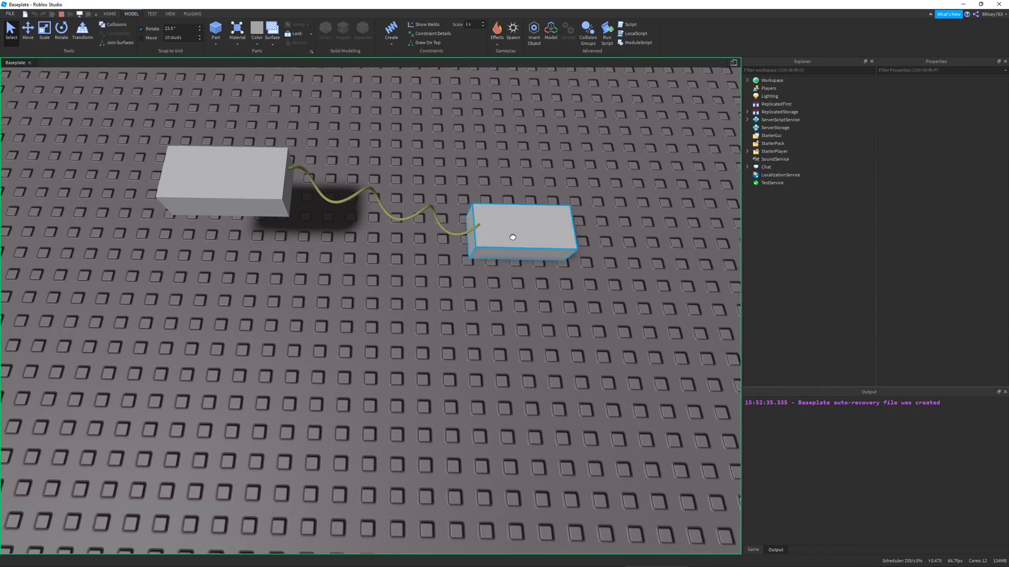
{"action": "left_click_drag", "start_coordinate": [513, 237], "coordinate": [491, 172]}
{"action": "left_click", "coordinate": [598, 200]}
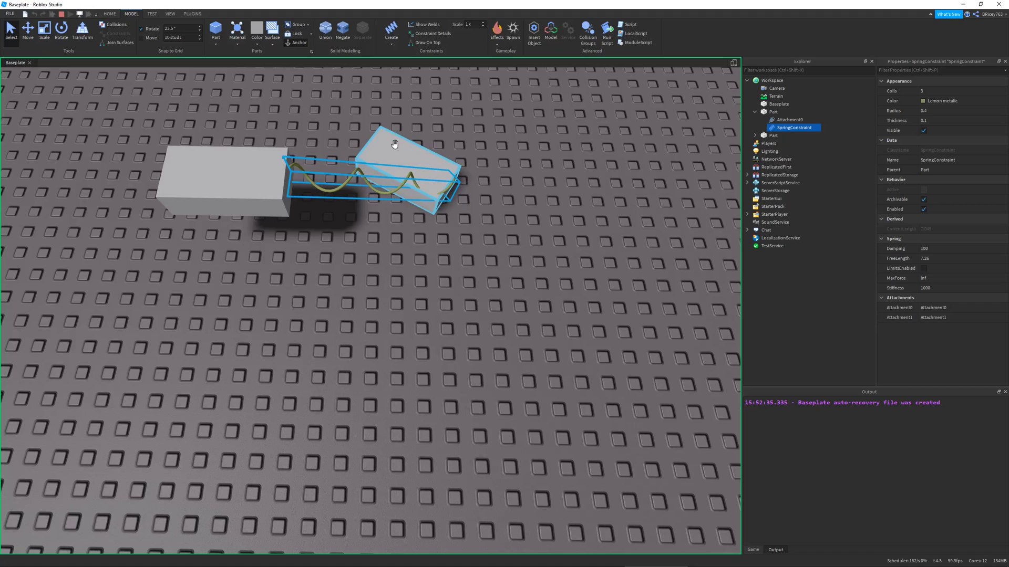
{"action": "left_click_drag", "start_coordinate": [395, 143], "coordinate": [583, 162]}
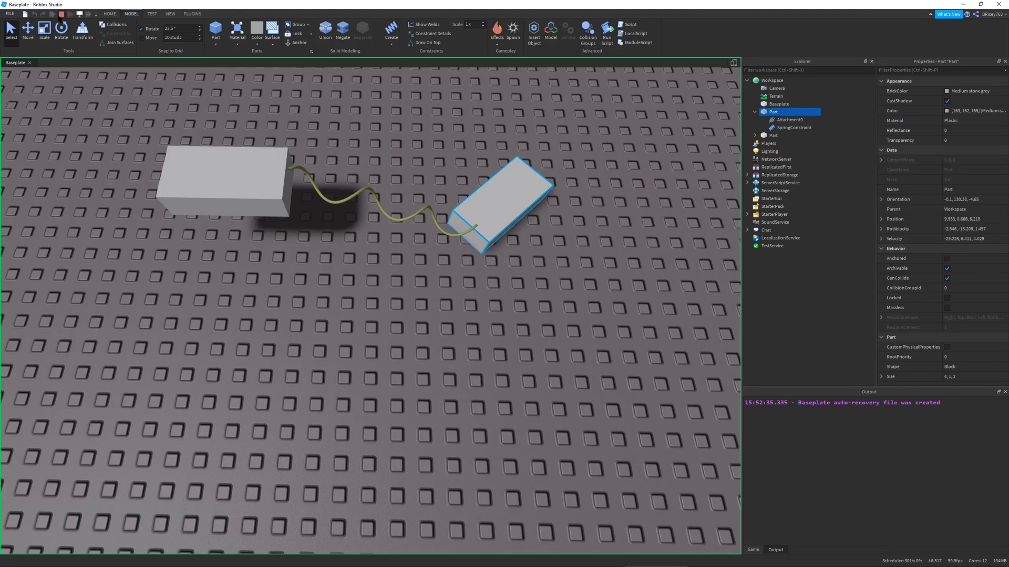
{"action": "left_click", "coordinate": [61, 14]}
Step: Enable limits on the spring constraint and set its MinLength to 3
{"action": "right_click_drag", "start_coordinate": [535, 277], "coordinate": [513, 275]}
{"action": "scroll", "coordinate": [513, 274], "scroll_direction": "up", "scroll_amount": 2}
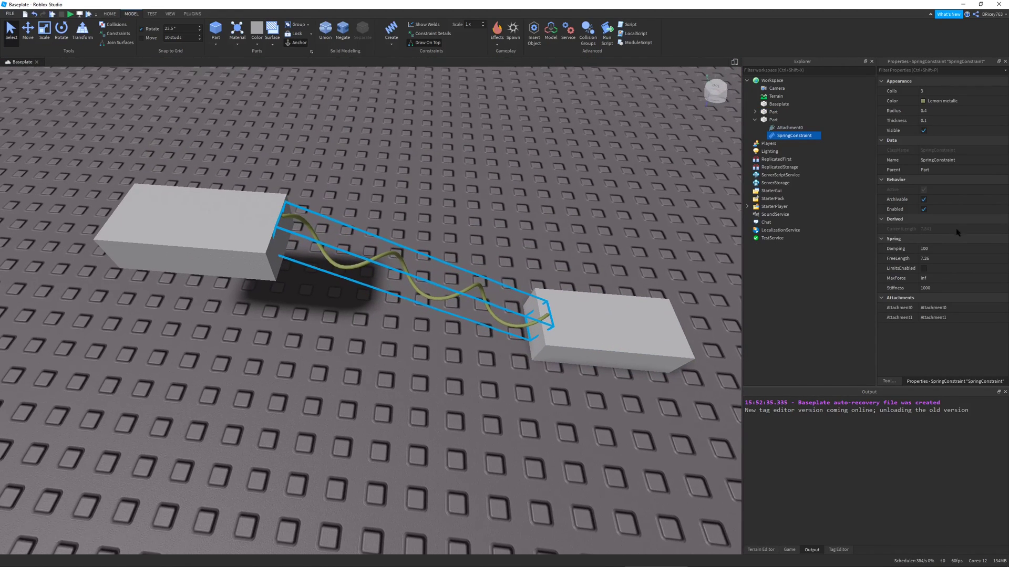
{"action": "left_click", "coordinate": [923, 268]}
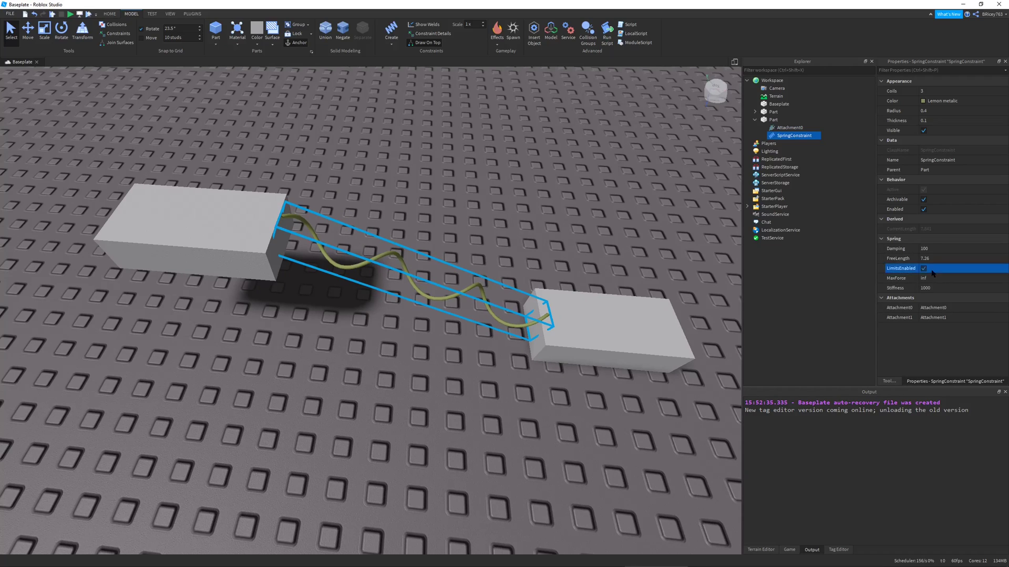
{"action": "scroll", "coordinate": [622, 360], "scroll_direction": "down", "scroll_amount": 4}
{"action": "right_click_drag", "start_coordinate": [622, 360], "coordinate": [635, 354]}
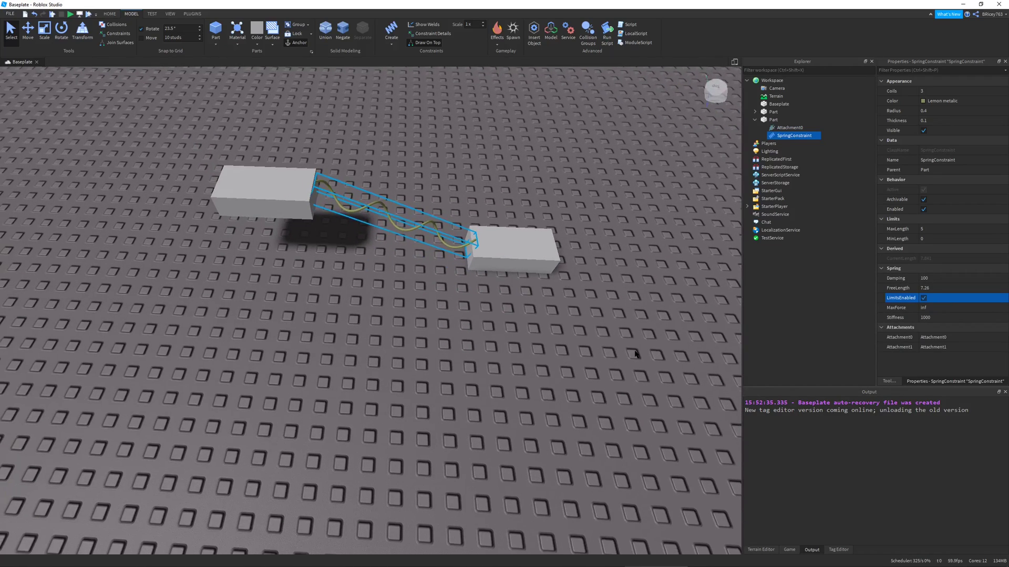
{"action": "left_click", "coordinate": [941, 241]}
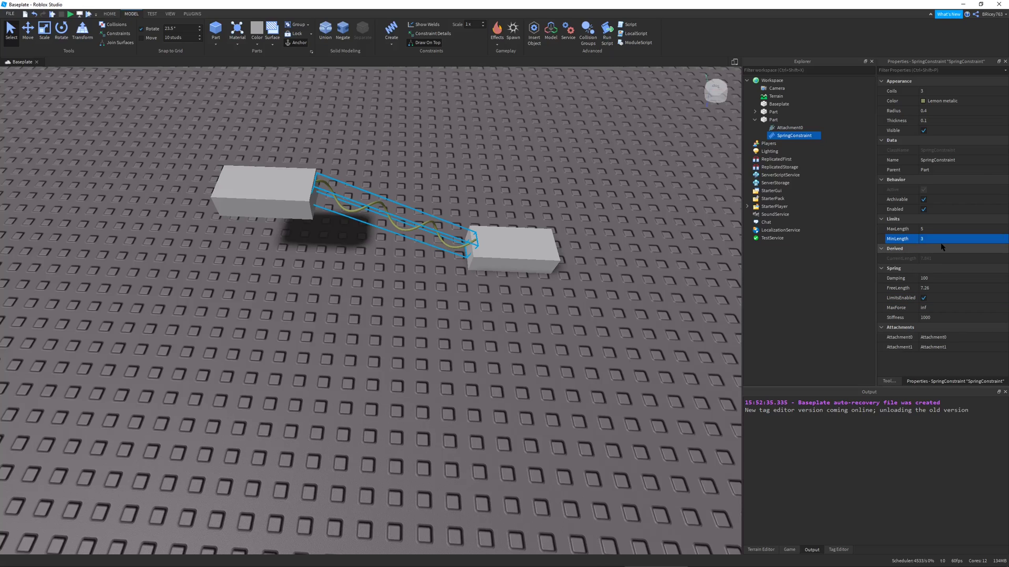
Step: Run the simulation, move the unanchored block away from the anchored one to test the length limits, and stop the simulation
{"action": "right_click_drag", "start_coordinate": [597, 347], "coordinate": [597, 346]}
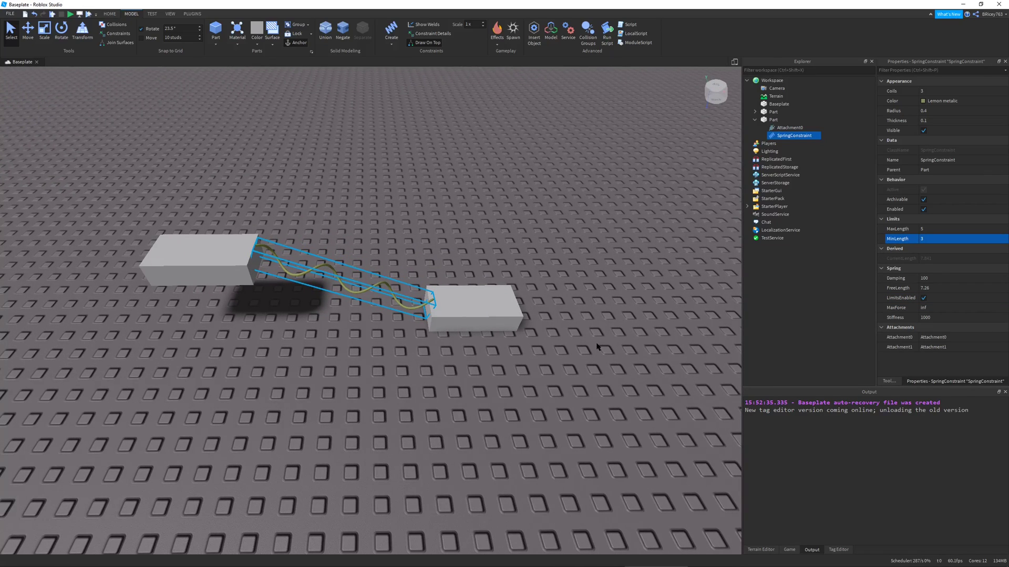
{"action": "right_click_drag", "start_coordinate": [322, 239], "coordinate": [322, 239]}
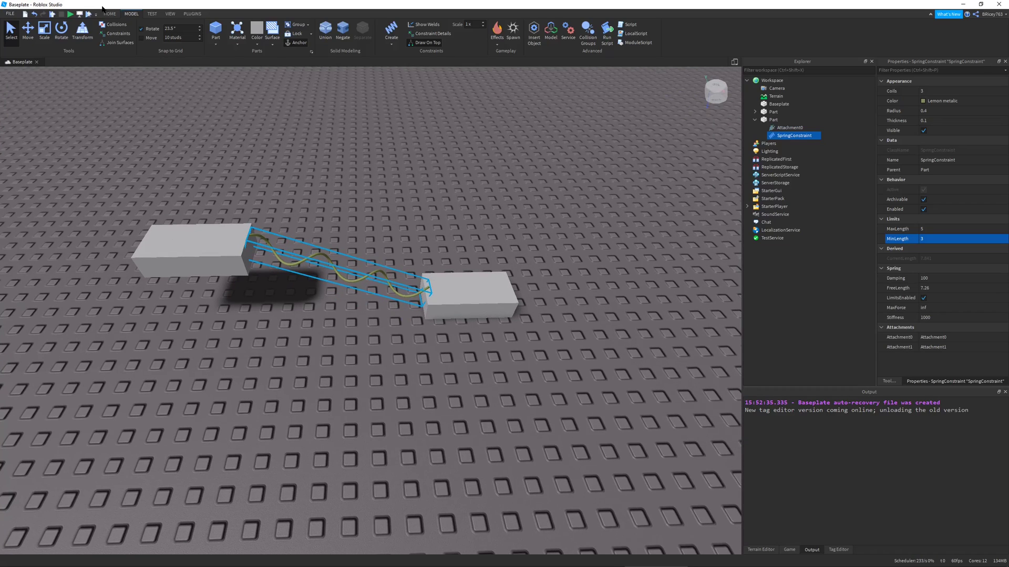
{"action": "left_click", "coordinate": [70, 13]}
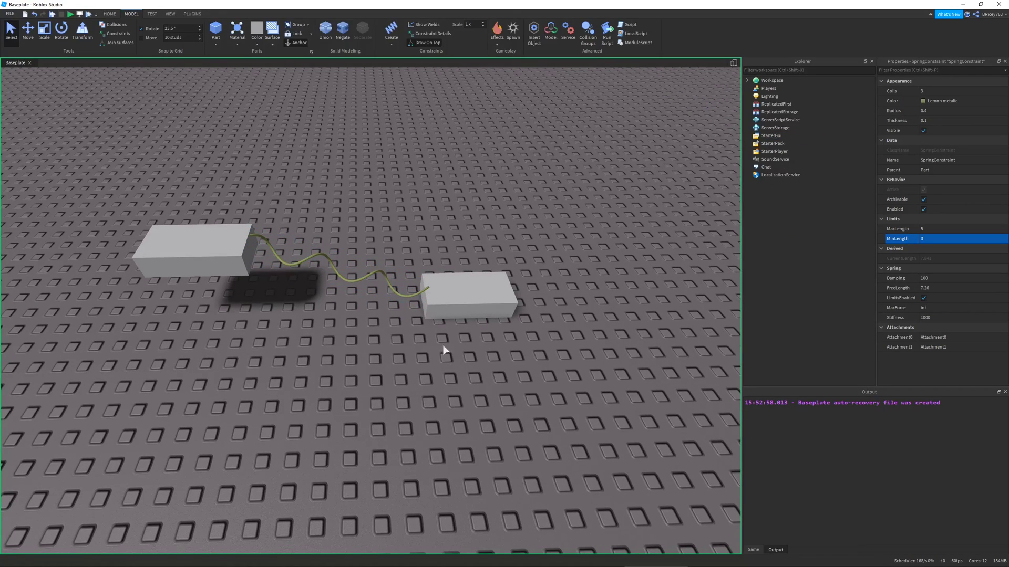
{"action": "right_click_drag", "start_coordinate": [455, 363], "coordinate": [455, 363]}
{"action": "key", "text": "s"}
{"action": "left_click", "coordinate": [370, 332]}
{"action": "key", "text": "ctrl+2"}
{"action": "left_click_drag", "start_coordinate": [419, 316], "coordinate": [619, 313]}
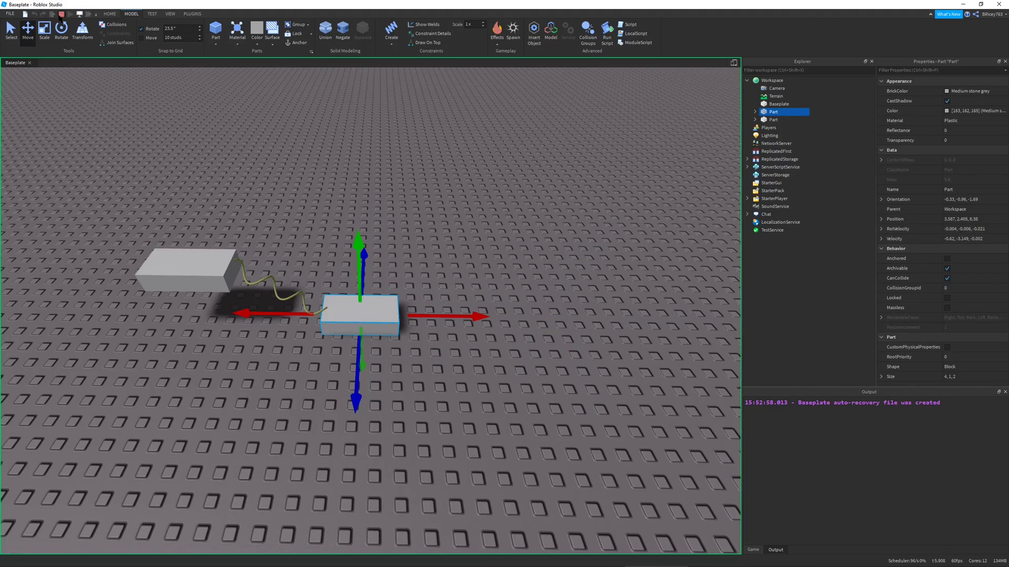
{"action": "left_click", "coordinate": [61, 14]}
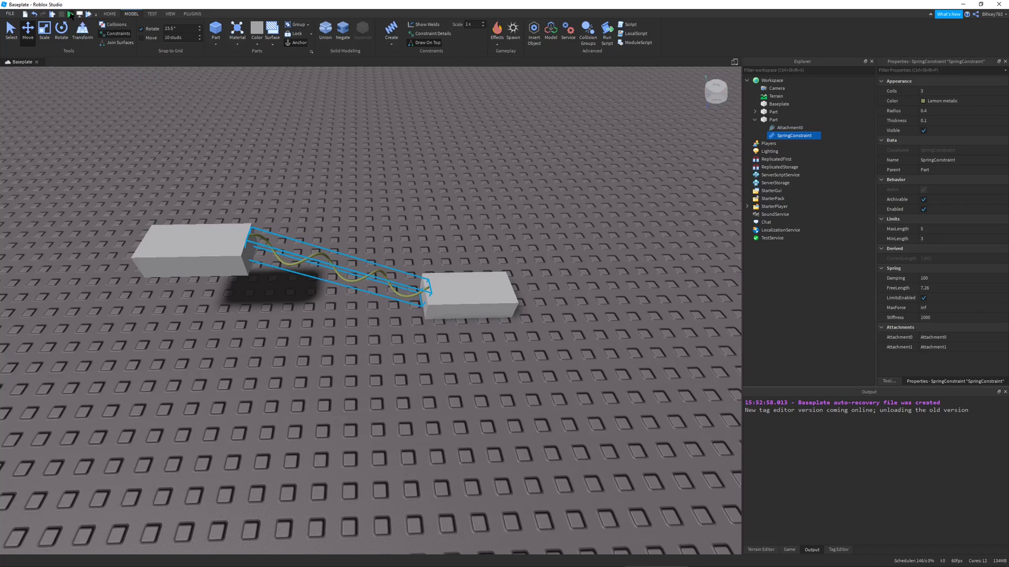
Step: Run the simulation again, try shifting the unanchored block along the X axis, and stop the simulation
{"action": "left_click", "coordinate": [70, 14]}
{"action": "left_click", "coordinate": [415, 299]}
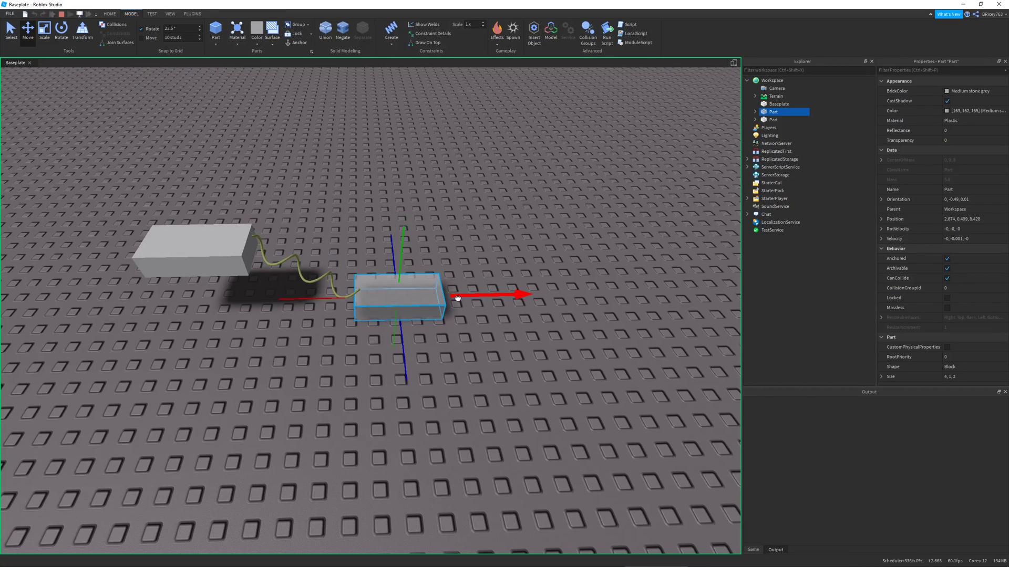
{"action": "left_click", "coordinate": [394, 301]}
{"action": "left_click", "coordinate": [61, 14]}
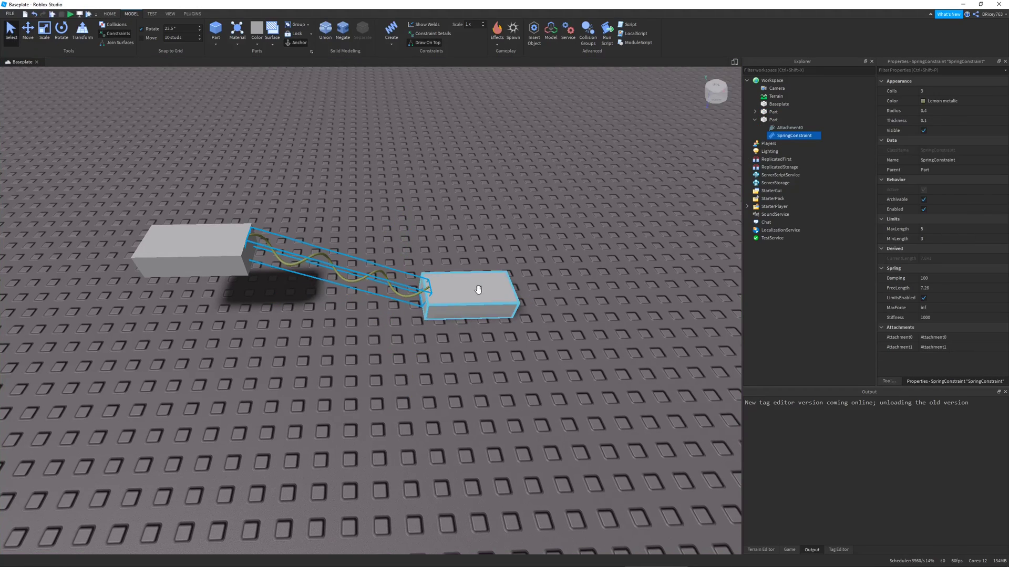
Step: Move the unanchored block above the baseplate near the anchored one, tilted, at a position of about 2.3, 4.6, 6.3
{"action": "key", "text": "ctrl+2"}
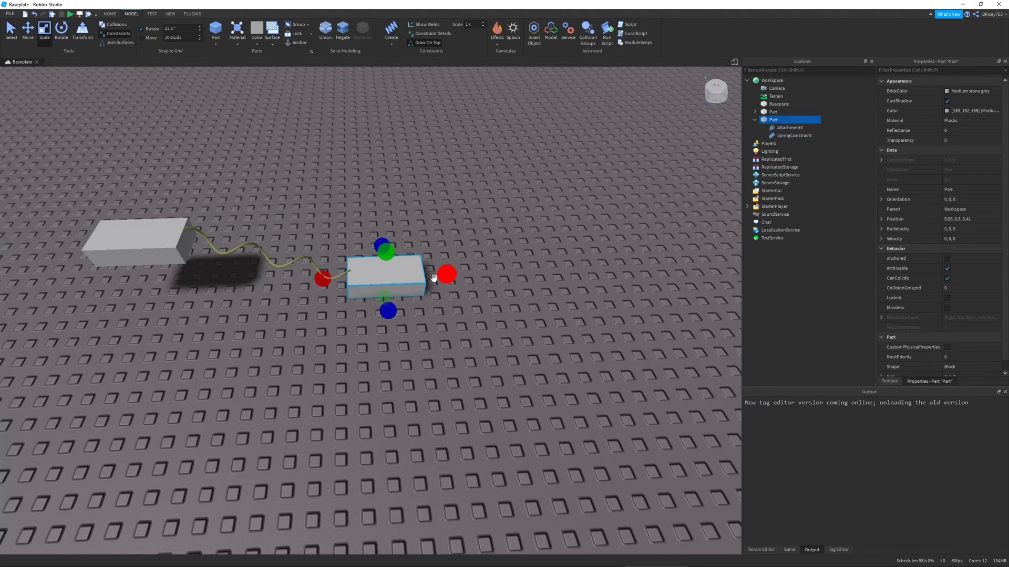
{"action": "left_click_drag", "start_coordinate": [448, 270], "coordinate": [552, 262]}
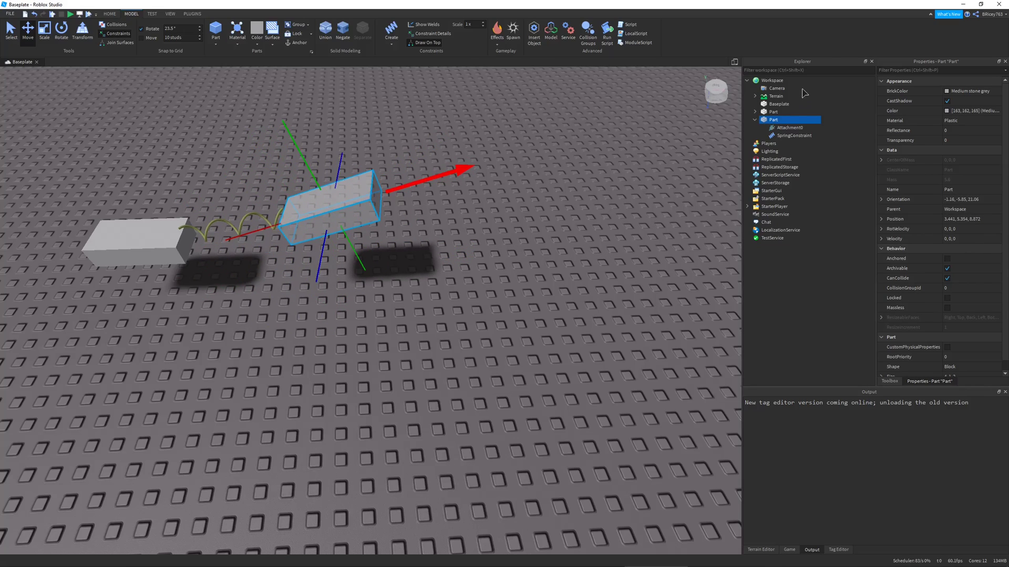
{"action": "left_click_drag", "start_coordinate": [377, 179], "coordinate": [393, 250]}
{"action": "left_click_drag", "start_coordinate": [368, 216], "coordinate": [339, 240]}
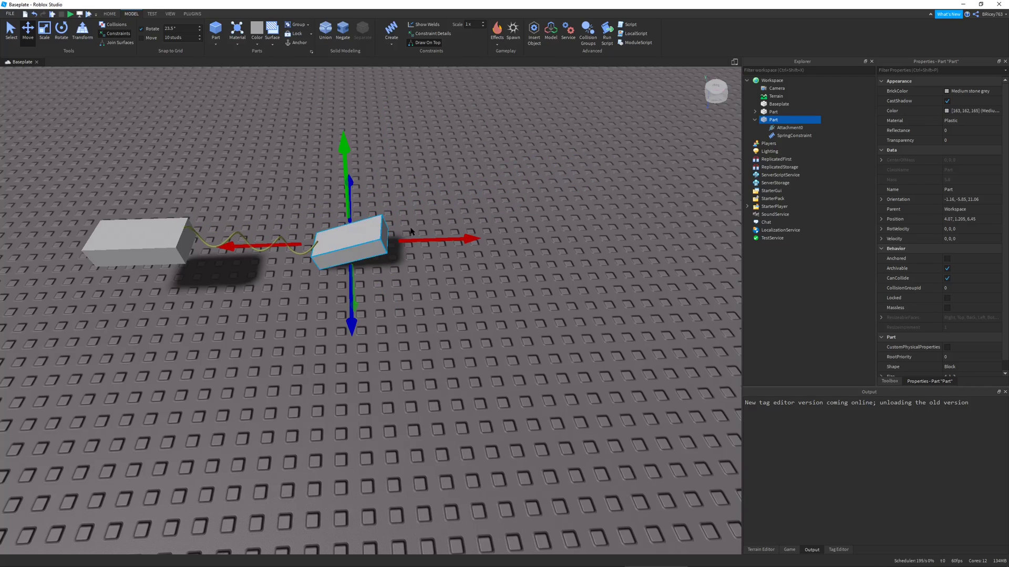
{"action": "left_click_drag", "start_coordinate": [420, 236], "coordinate": [488, 234]}
{"action": "left_click_drag", "start_coordinate": [312, 226], "coordinate": [380, 148]}
{"action": "right_click_drag", "start_coordinate": [587, 271], "coordinate": [578, 266]}
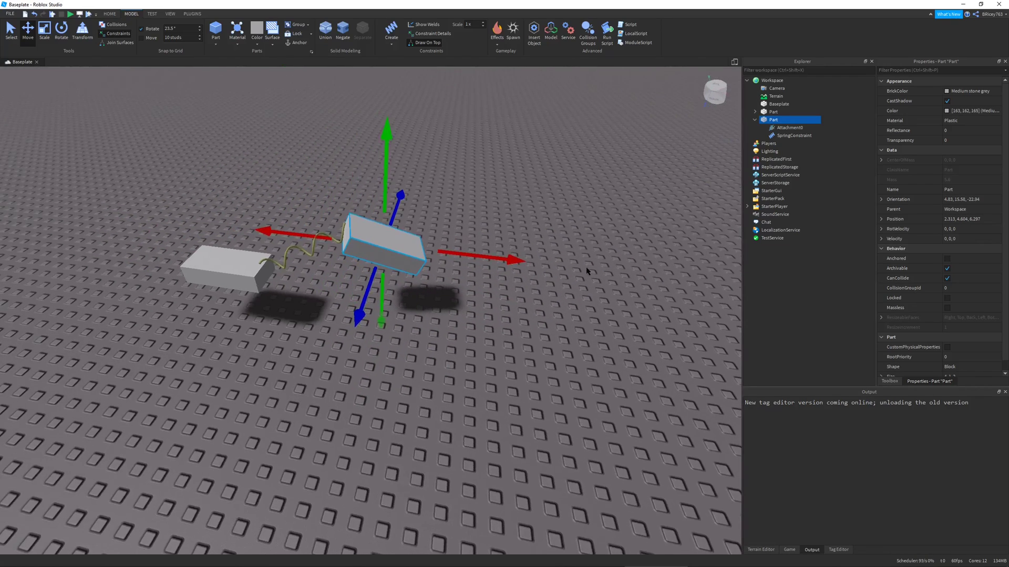
Step: Set the spring constraint's Stiffness to 5000
{"action": "left_click", "coordinate": [776, 136]}
{"action": "right_click_drag", "start_coordinate": [557, 303], "coordinate": [561, 304]}
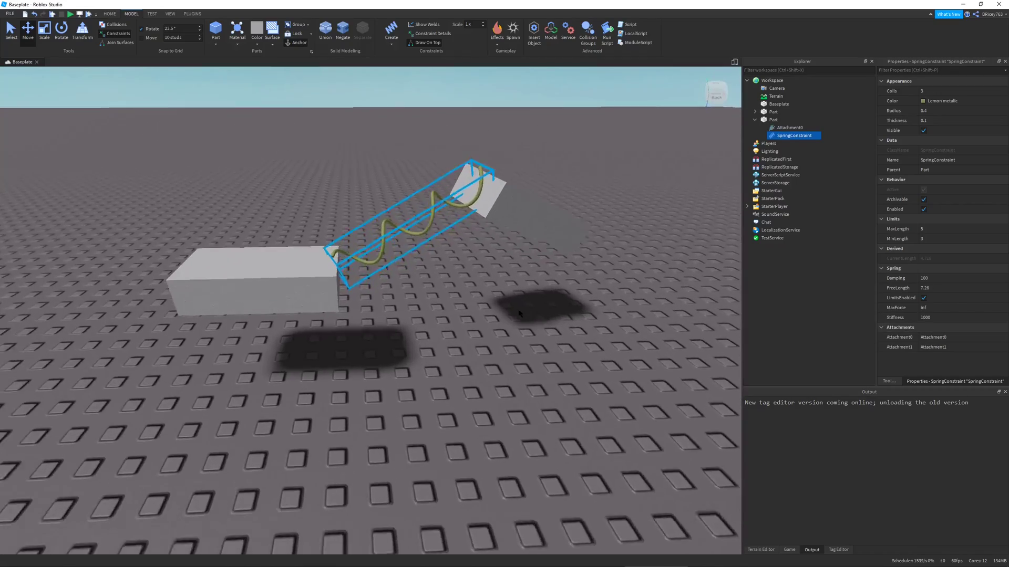
{"action": "scroll", "coordinate": [518, 313], "scroll_direction": "up", "scroll_amount": 5}
{"action": "scroll", "coordinate": [464, 315], "scroll_direction": "down", "scroll_amount": 10}
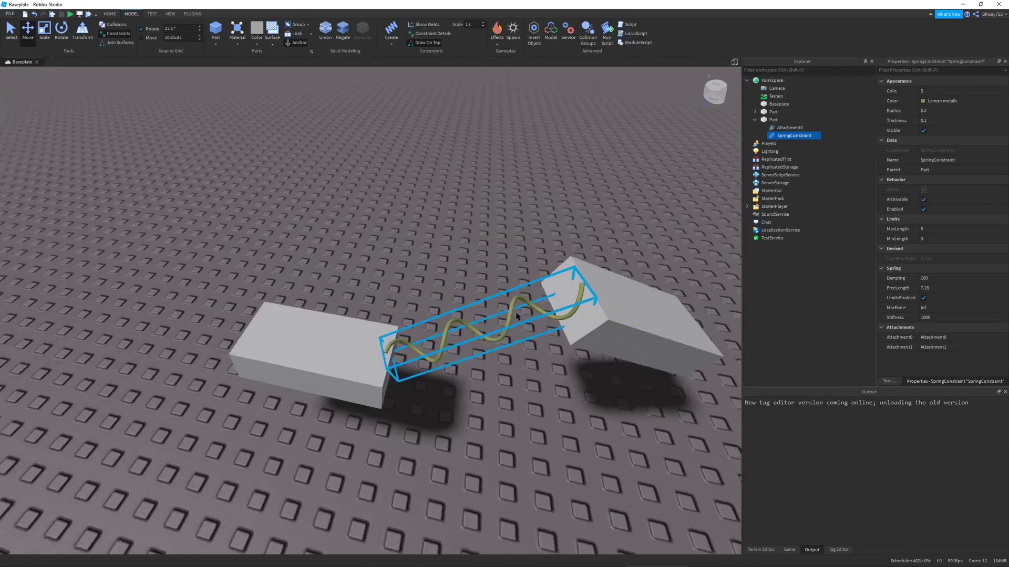
{"action": "right_click_drag", "start_coordinate": [514, 282], "coordinate": [511, 297]}
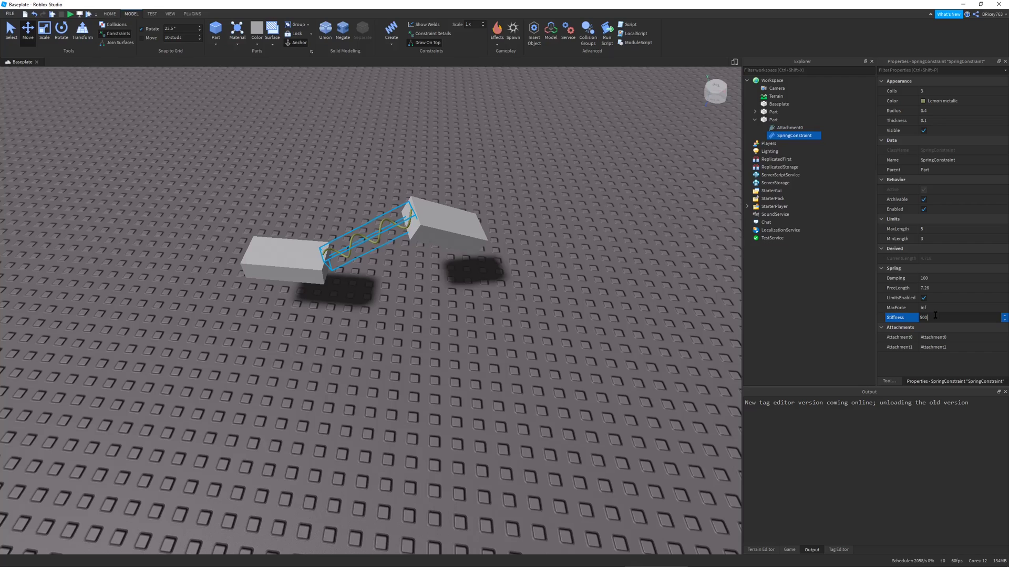
{"action": "scroll", "coordinate": [492, 362], "scroll_direction": "up", "scroll_amount": 5}
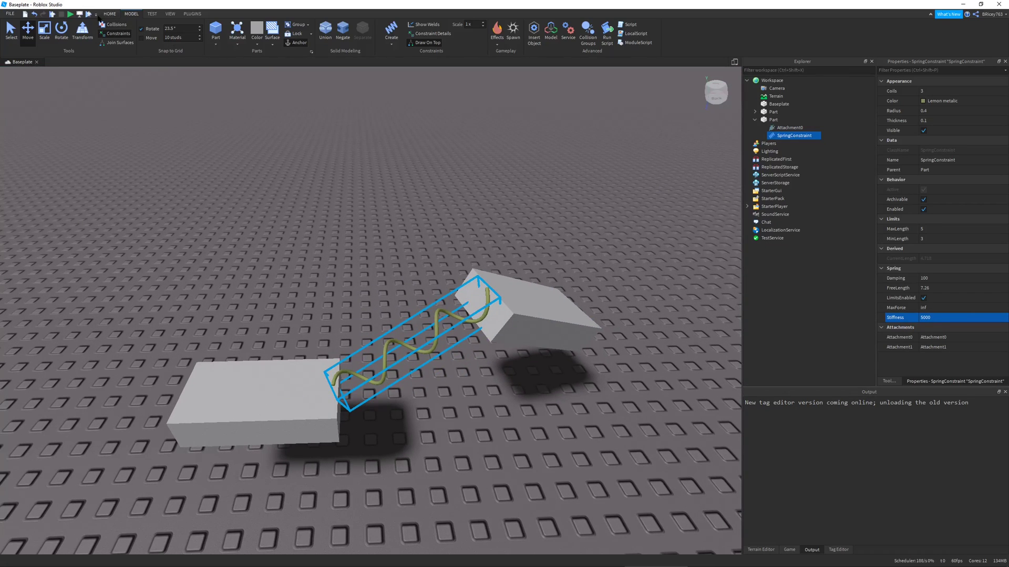
Step: Run the simulation, pull the unanchored block around the anchored one to test the stiffer spring, and stop the simulation
{"action": "left_click", "coordinate": [70, 13]}
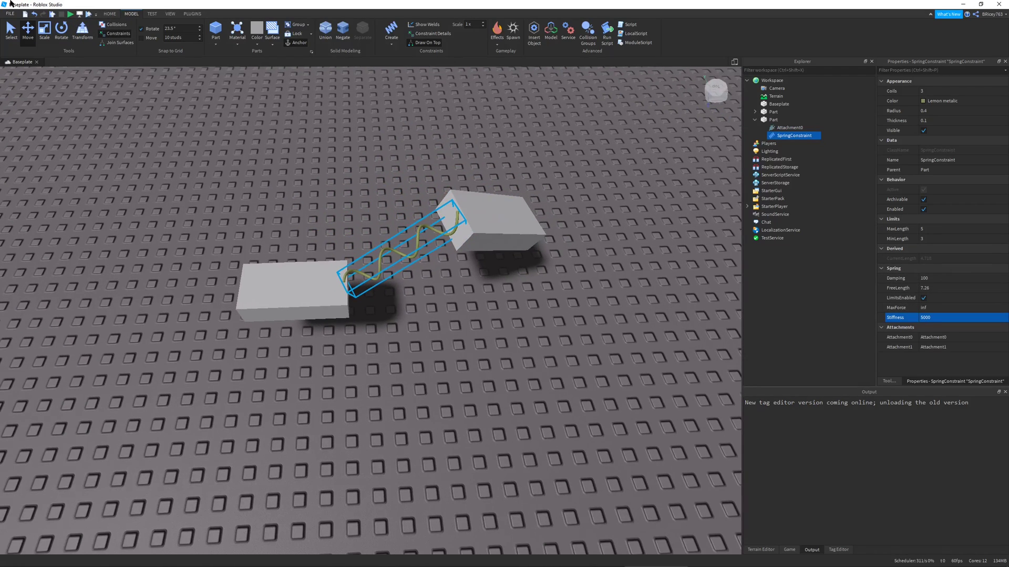
{"action": "left_click", "coordinate": [70, 14]}
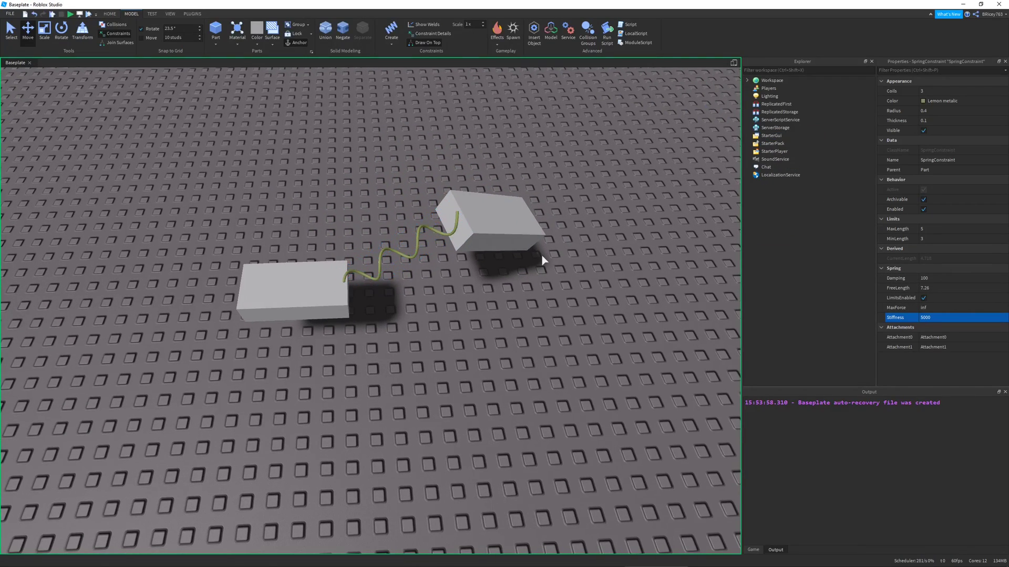
{"action": "left_click_drag", "start_coordinate": [485, 279], "coordinate": [598, 321]}
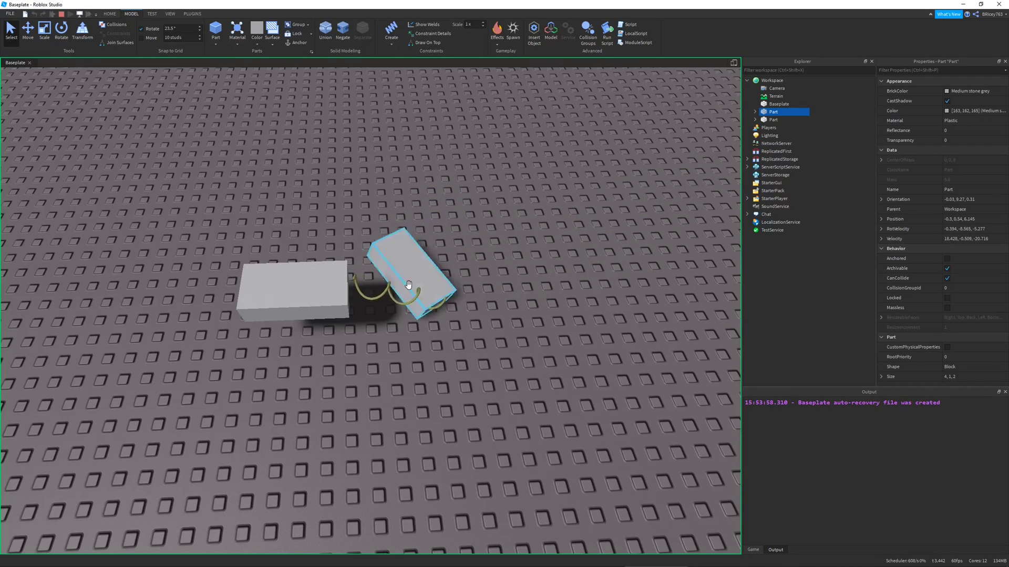
{"action": "left_click_drag", "start_coordinate": [413, 298], "coordinate": [463, 335]}
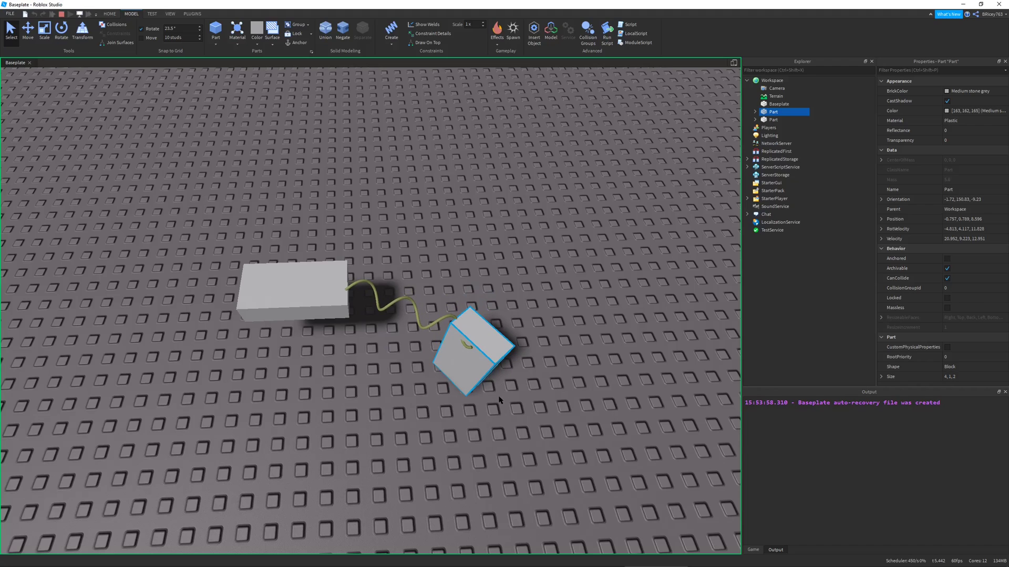
{"action": "left_click_drag", "start_coordinate": [473, 377], "coordinate": [349, 320]}
{"action": "right_click_drag", "start_coordinate": [392, 279], "coordinate": [386, 302]}
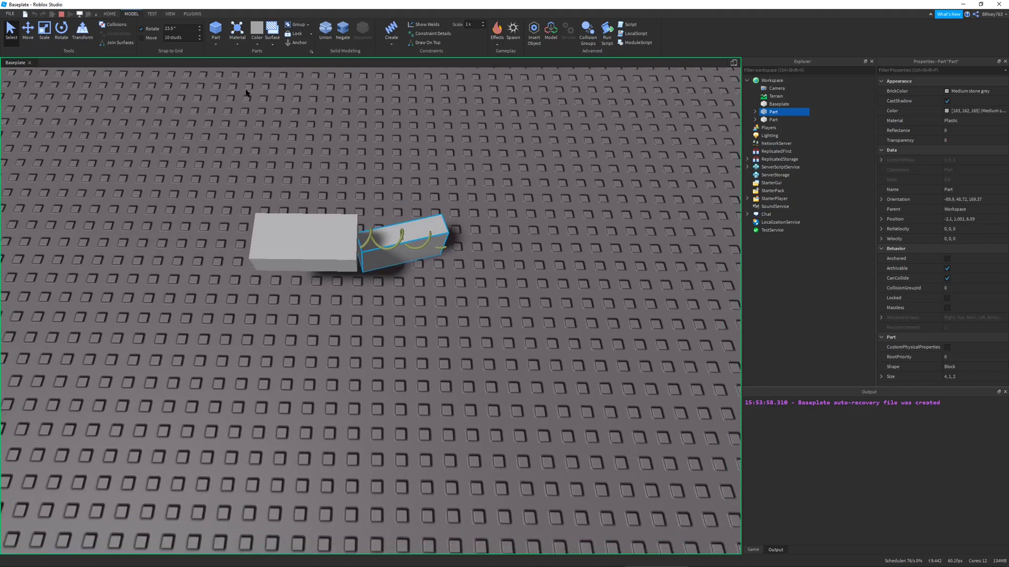
{"action": "scroll", "coordinate": [248, 95], "scroll_direction": "down", "scroll_amount": 2}
{"action": "left_click", "coordinate": [61, 14]}
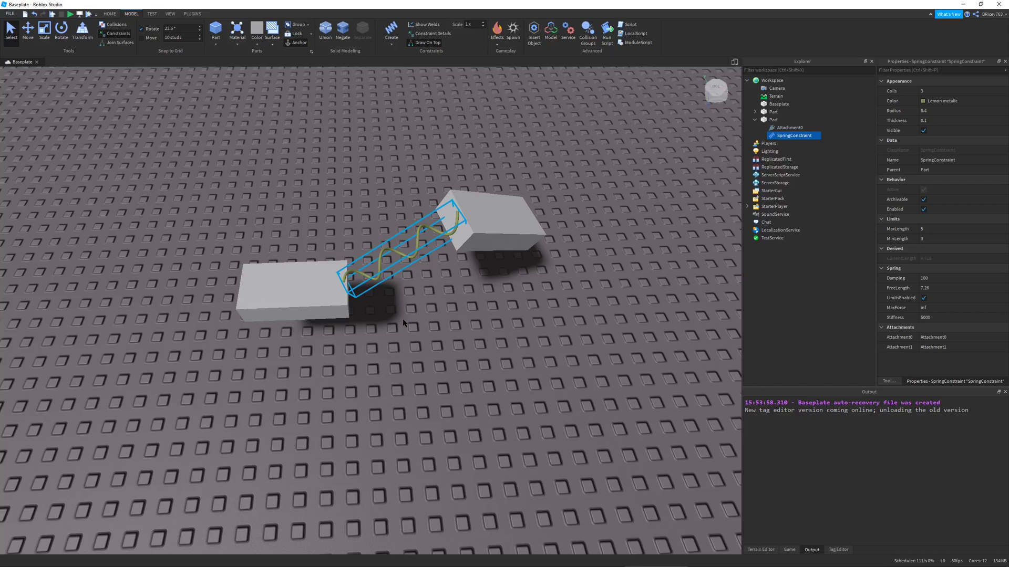
Step: Insert a new block part and place it on the baseplate at about -13, 0.5, -1.5
{"action": "scroll", "coordinate": [457, 368], "scroll_direction": "down", "scroll_amount": 5}
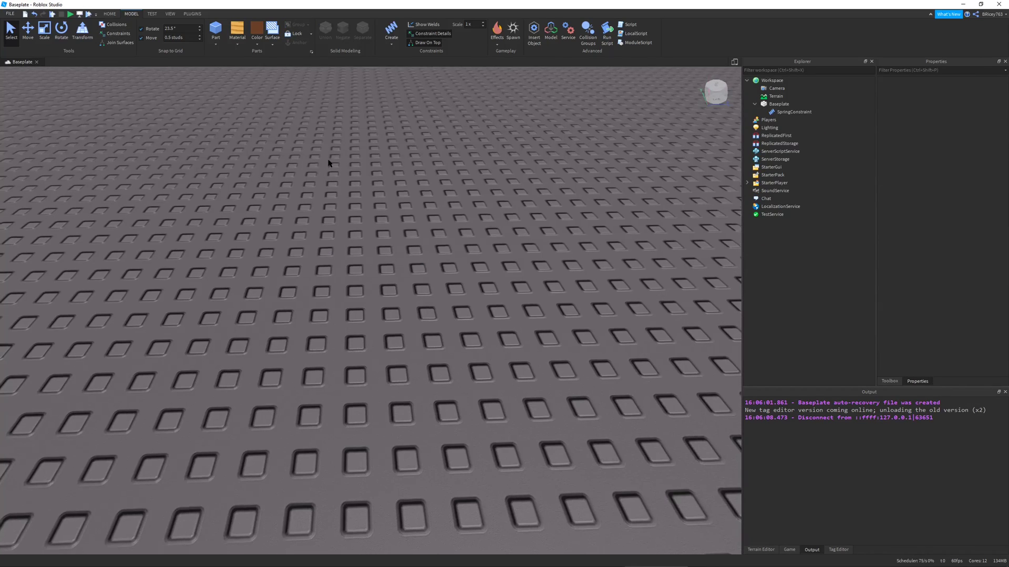
{"action": "right_click_drag", "start_coordinate": [329, 163], "coordinate": [331, 176]}
{"action": "scroll", "coordinate": [328, 163], "scroll_direction": "down", "scroll_amount": 3}
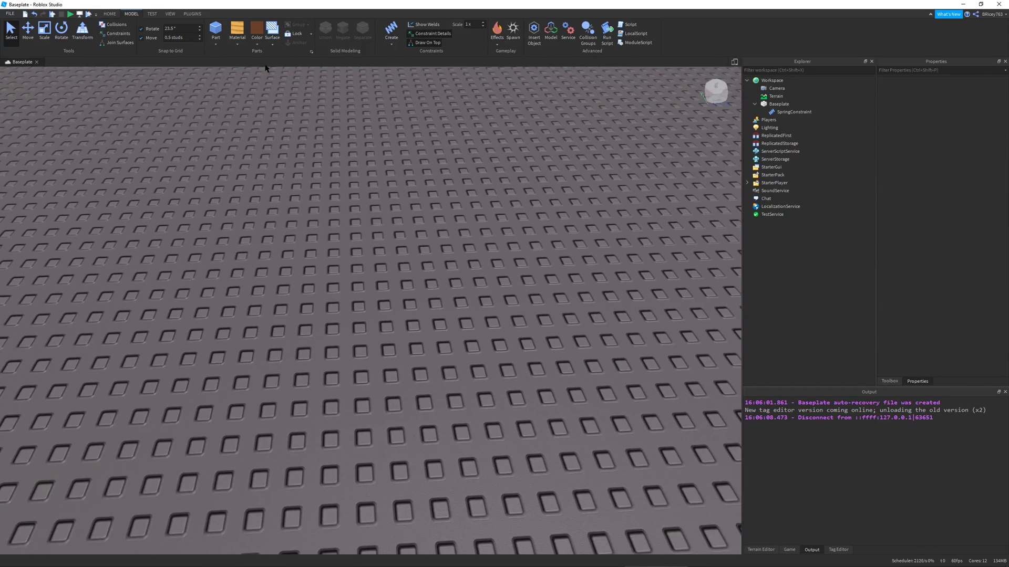
{"action": "left_click", "coordinate": [218, 32]}
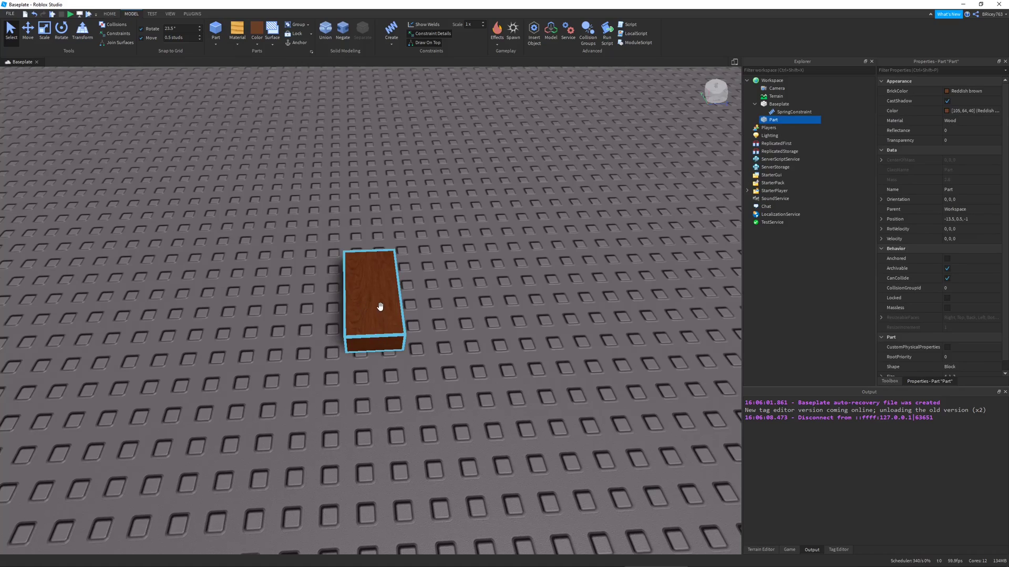
{"action": "left_click_drag", "start_coordinate": [379, 306], "coordinate": [367, 296]}
Step: Give the new block the Smooth Plastic material and the Medium stone grey colour
{"action": "left_click", "coordinate": [237, 32]}
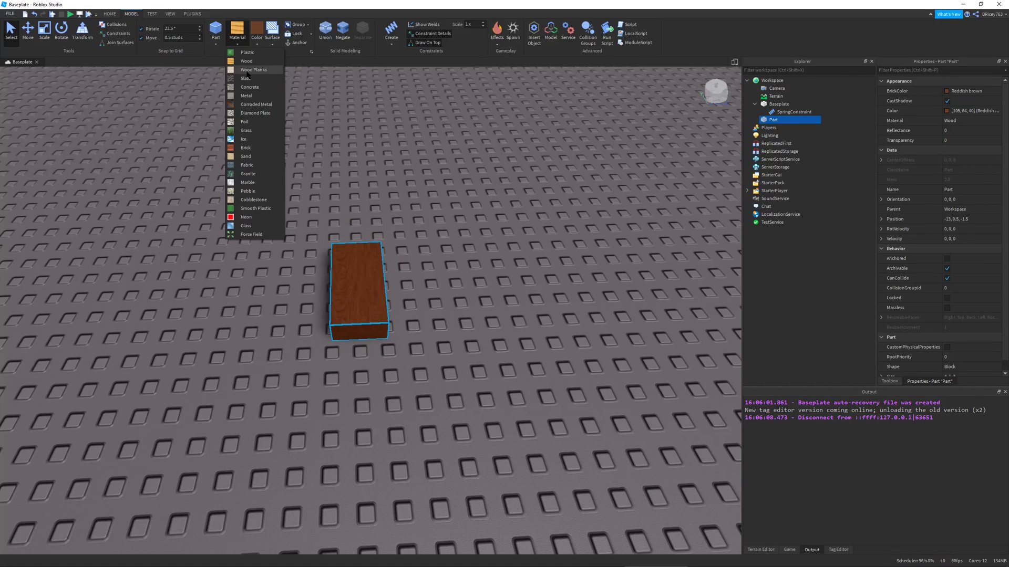
{"action": "left_click", "coordinate": [247, 208]}
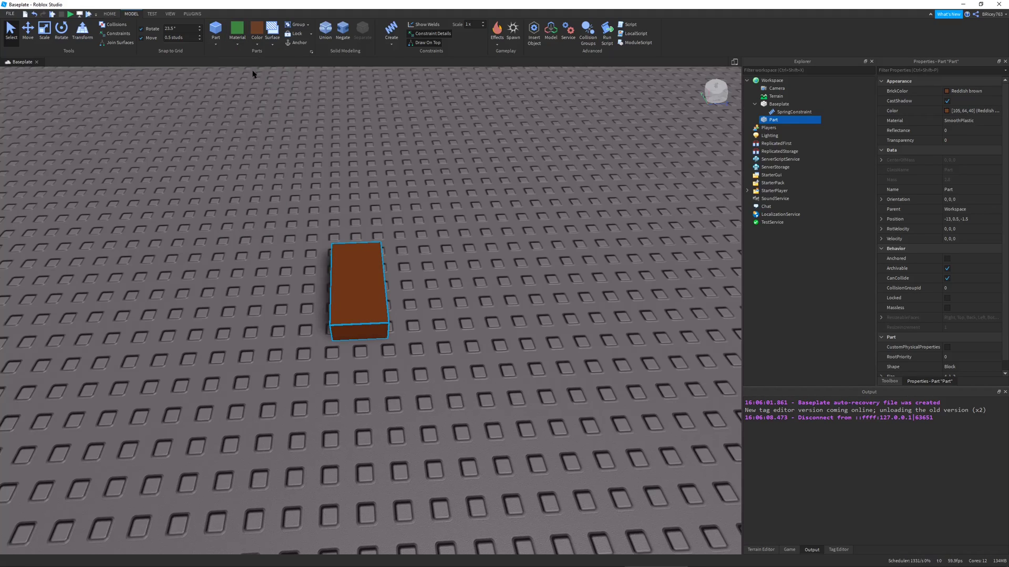
{"action": "left_click", "coordinate": [252, 41]}
{"action": "left_click", "coordinate": [284, 184]}
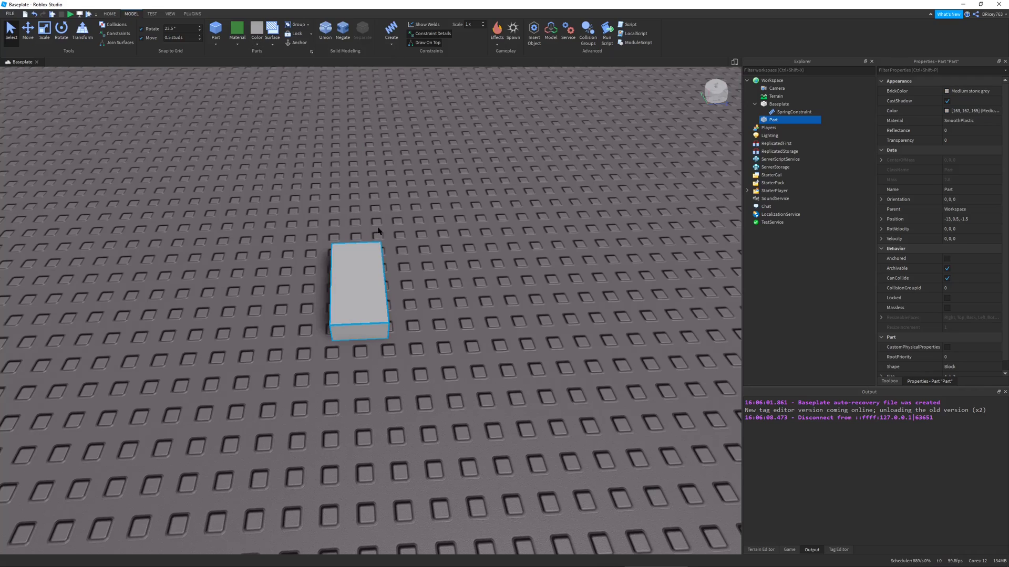
Step: Raise the new block straight up to a height of 4.5 above the baseplate
{"action": "key", "text": "ctrl+2"}
{"action": "right_click_drag", "start_coordinate": [378, 228], "coordinate": [409, 252]}
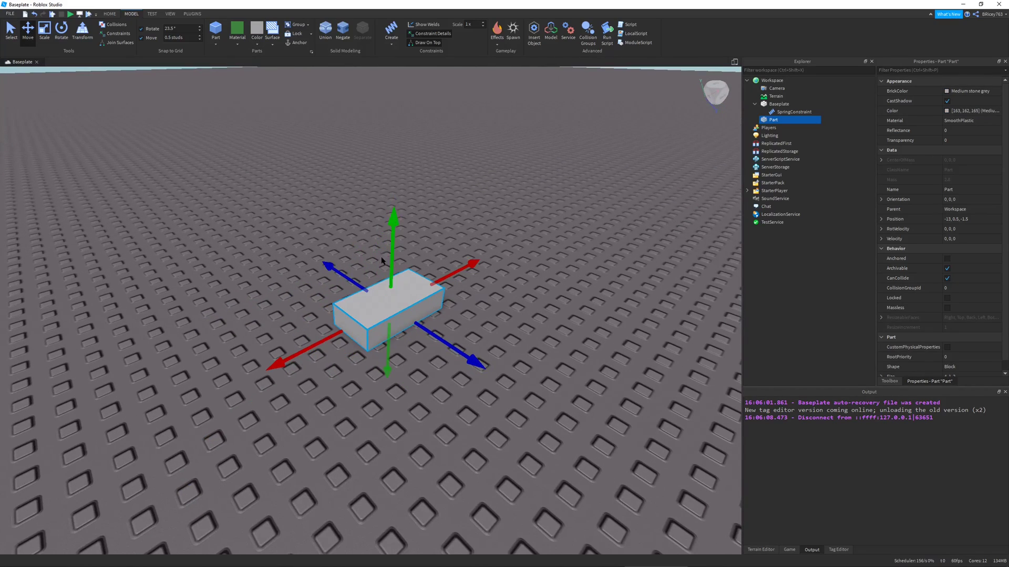
{"action": "left_click_drag", "start_coordinate": [393, 260], "coordinate": [417, 153]}
{"action": "right_click_drag", "start_coordinate": [390, 263], "coordinate": [355, 253]}
Step: Resize the raised block into a thin beam 13 studs long, 0.5 stud high and 1 stud wide
{"action": "key", "text": "ctrl+3"}
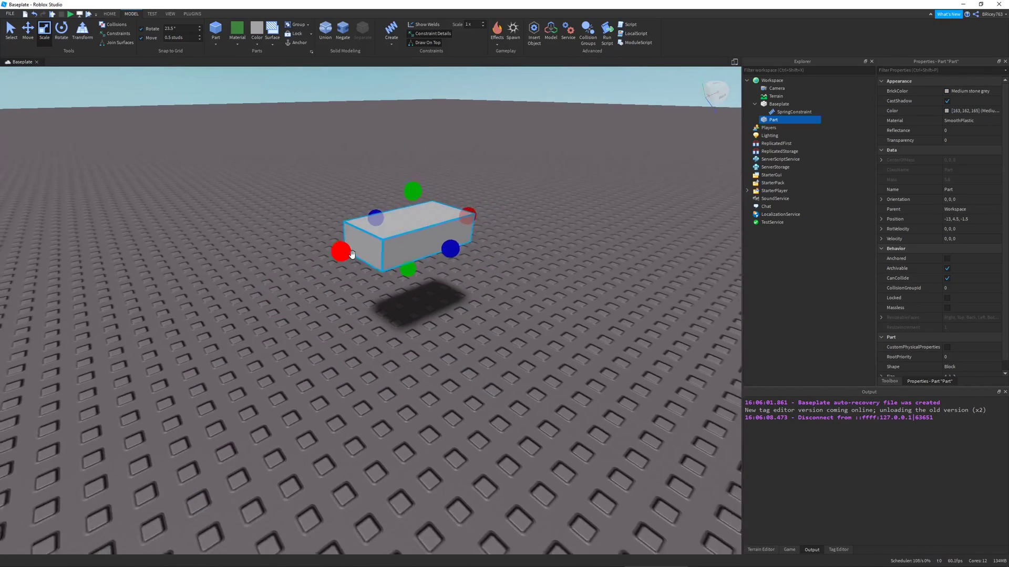
{"action": "scroll", "coordinate": [352, 258], "scroll_direction": "down", "scroll_amount": 2}
{"action": "left_click_drag", "start_coordinate": [347, 270], "coordinate": [89, 359]}
{"action": "right_click_drag", "start_coordinate": [157, 336], "coordinate": [372, 296]}
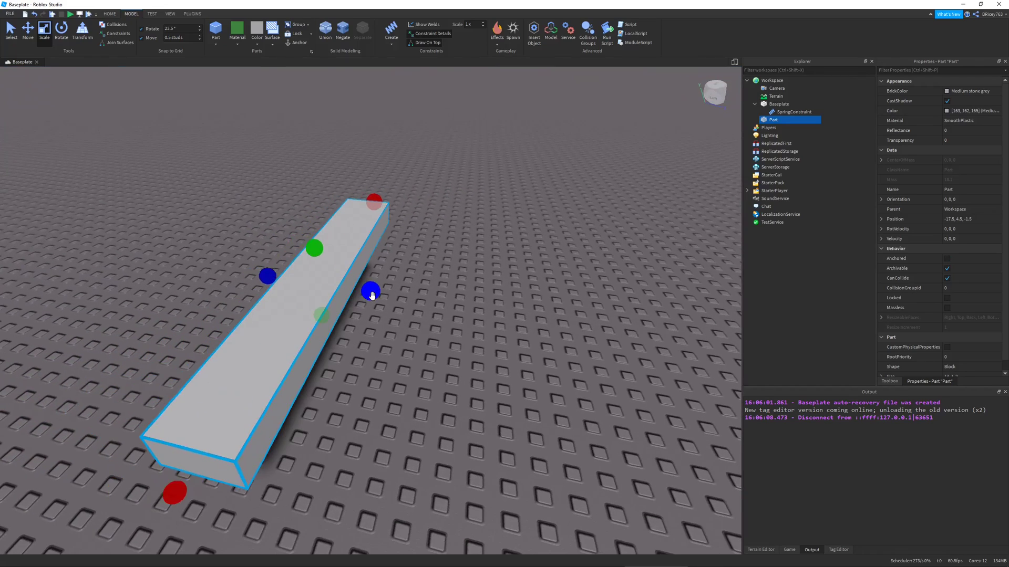
{"action": "left_click_drag", "start_coordinate": [372, 296], "coordinate": [340, 290]}
{"action": "left_click_drag", "start_coordinate": [294, 250], "coordinate": [301, 276]}
{"action": "right_click_drag", "start_coordinate": [302, 277], "coordinate": [532, 255]}
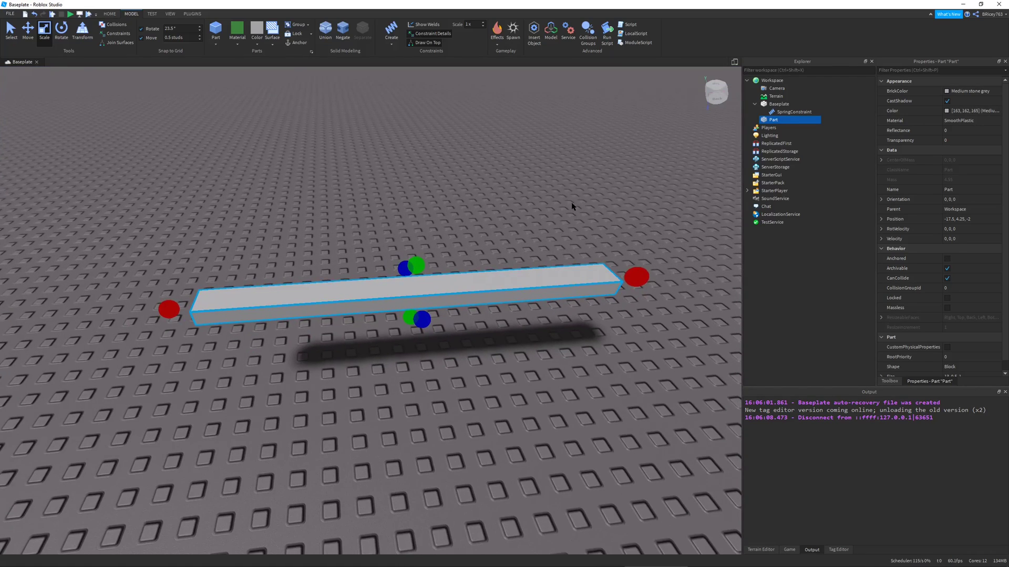
Step: Delete the leftover SpringConstraint from the Baseplate
{"action": "left_click", "coordinate": [779, 112]}
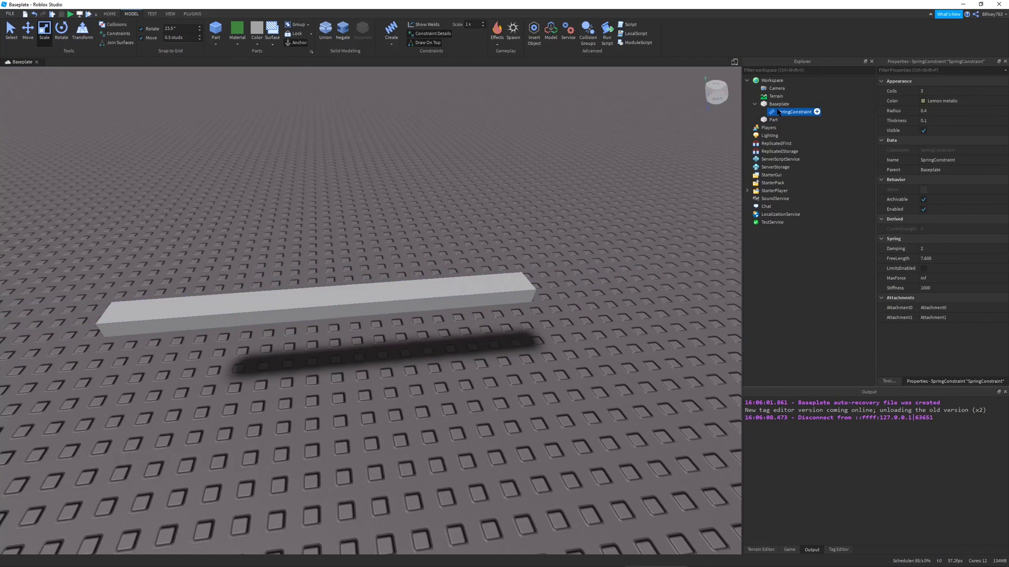
{"action": "key", "text": "Delete"}
Step: Duplicate the beam and raise one copy 0.5 stud so it rests directly on top of the other
{"action": "left_click", "coordinate": [443, 288]}
{"action": "right_click_drag", "start_coordinate": [443, 289], "coordinate": [522, 286]}
{"action": "key", "text": "ctrl+d"}
{"action": "key", "text": "ctrl+2"}
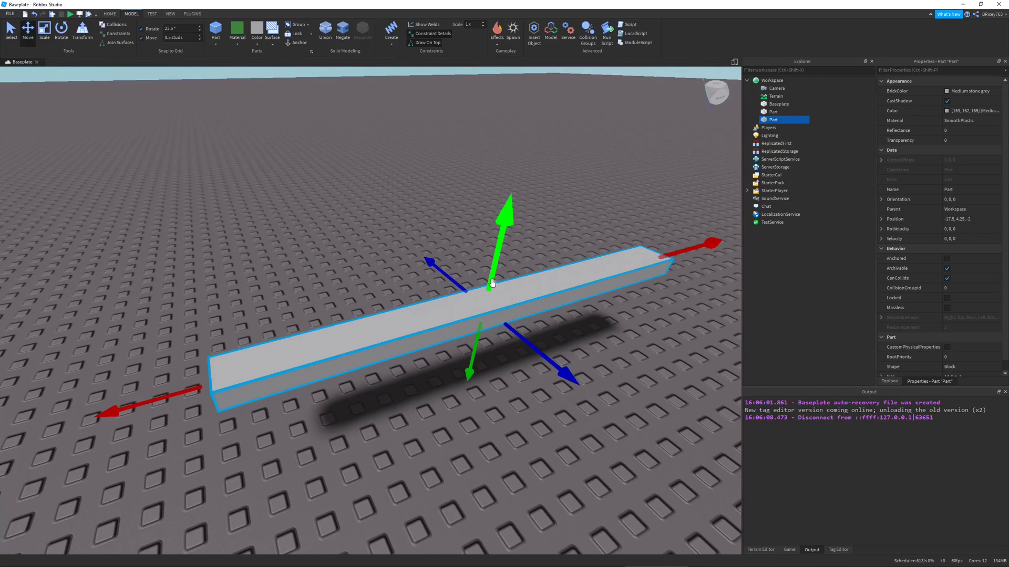
{"action": "left_click", "coordinate": [480, 279]}
{"action": "left_click_drag", "start_coordinate": [504, 281], "coordinate": [506, 266]}
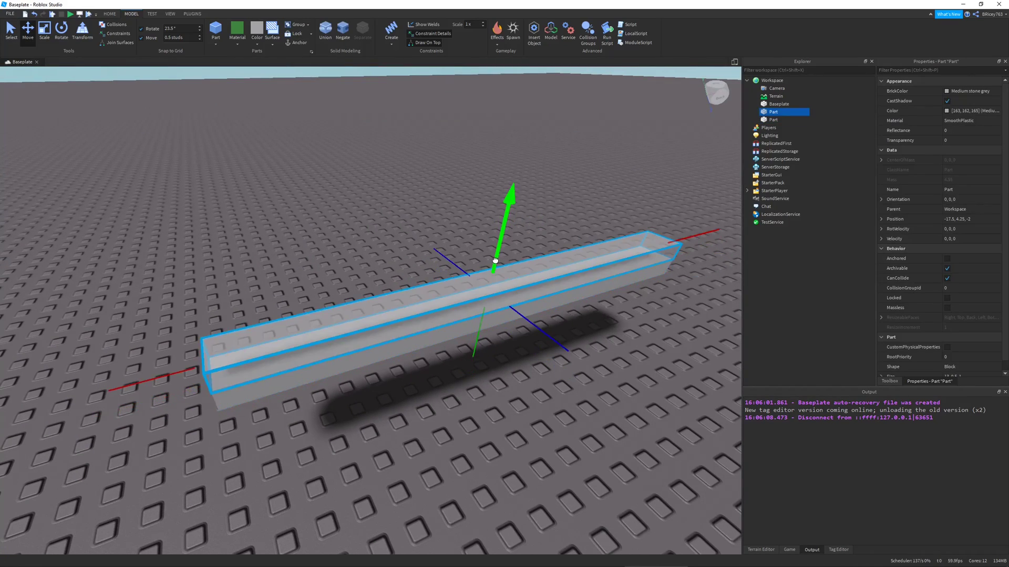
Step: Anchor the lower beam
{"action": "left_click", "coordinate": [455, 328]}
{"action": "left_click", "coordinate": [947, 258]}
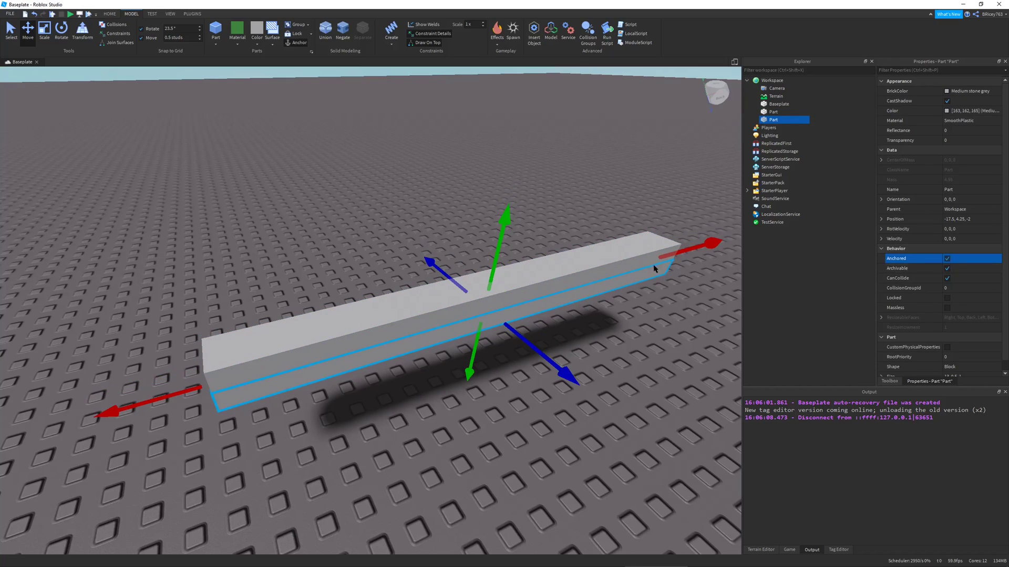
{"action": "right_click_drag", "start_coordinate": [604, 268], "coordinate": [484, 245]}
Step: Shorten the upper beam to a 2.5-stud block at one end of the lower beam
{"action": "left_click", "coordinate": [412, 371]}
{"action": "right_click_drag", "start_coordinate": [558, 311], "coordinate": [567, 247]}
{"action": "key", "text": "ctrl+3"}
{"action": "left_click_drag", "start_coordinate": [572, 244], "coordinate": [418, 332]}
{"action": "right_click_drag", "start_coordinate": [418, 332], "coordinate": [481, 303]}
{"action": "key", "text": "w"}
{"action": "key", "text": "q"}
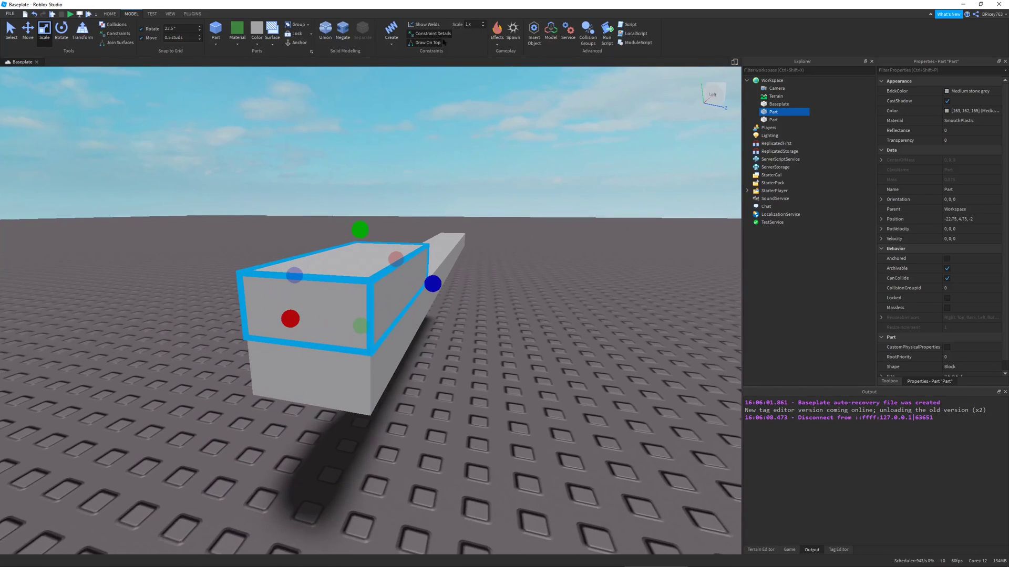
Step: Set move snapping to 0.25 studs and add a prismatic constraint between the flush end faces of the lower beam and the upper block
{"action": "left_click", "coordinate": [393, 46]}
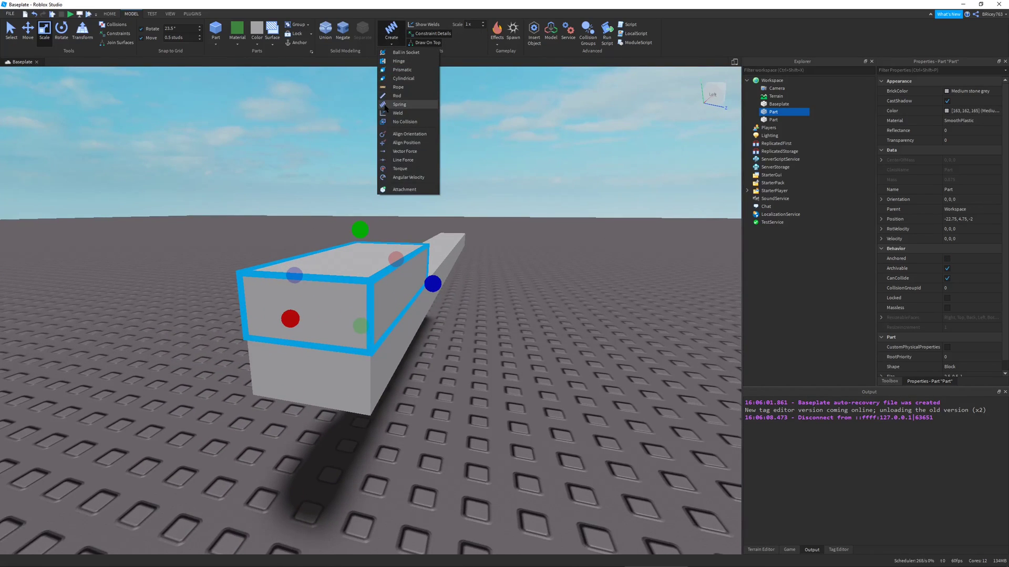
{"action": "left_click", "coordinate": [396, 70]}
{"action": "key", "text": "a"}
{"action": "key", "text": "q"}
{"action": "right_click_drag", "start_coordinate": [300, 344], "coordinate": [333, 339]}
{"action": "key", "text": "d"}
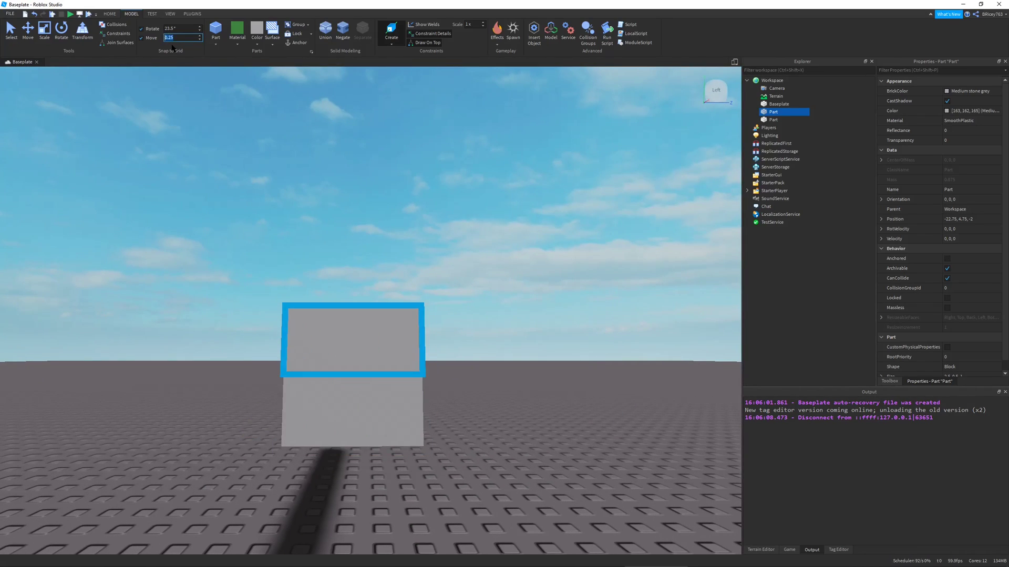
{"action": "left_click", "coordinate": [348, 367]}
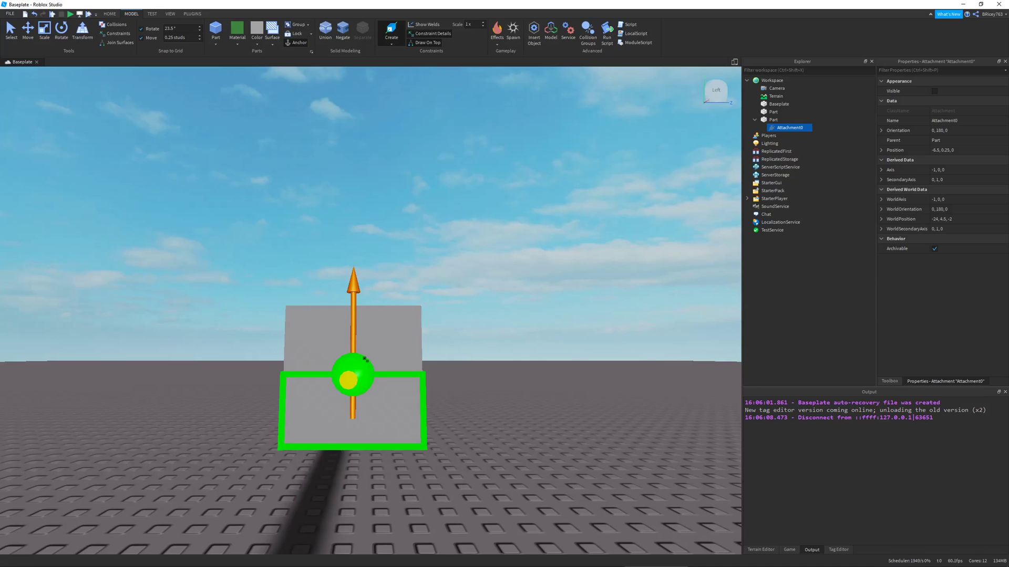
{"action": "left_click", "coordinate": [365, 353]}
{"action": "right_click_drag", "start_coordinate": [371, 347], "coordinate": [376, 349]}
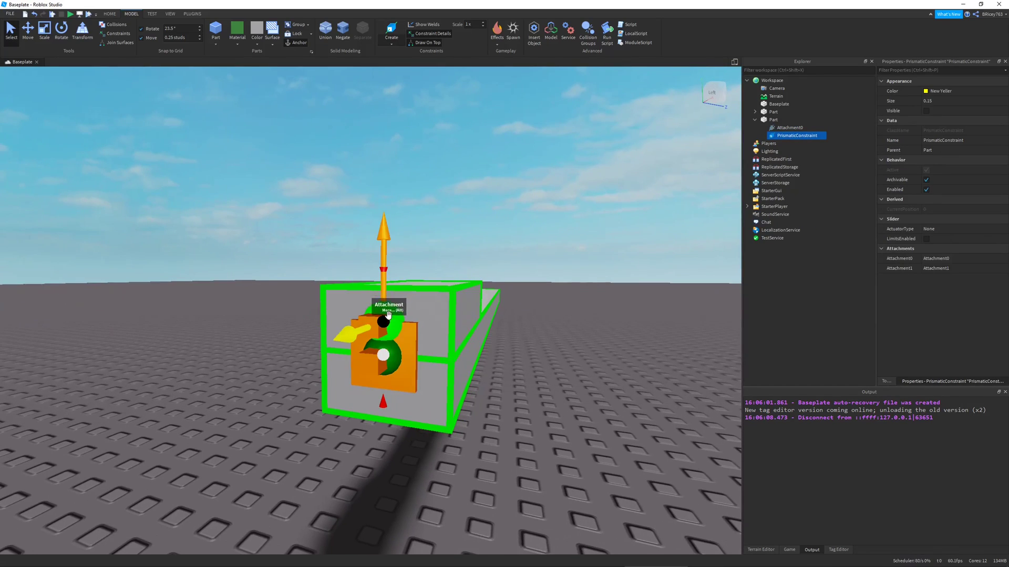
Step: Lower the upper block's attachment 0.25 studs so it coincides with the lower beam's attachment
{"action": "left_click", "coordinate": [386, 320]}
{"action": "right_click_drag", "start_coordinate": [407, 301], "coordinate": [410, 303]}
{"action": "key", "text": "ctrl+2"}
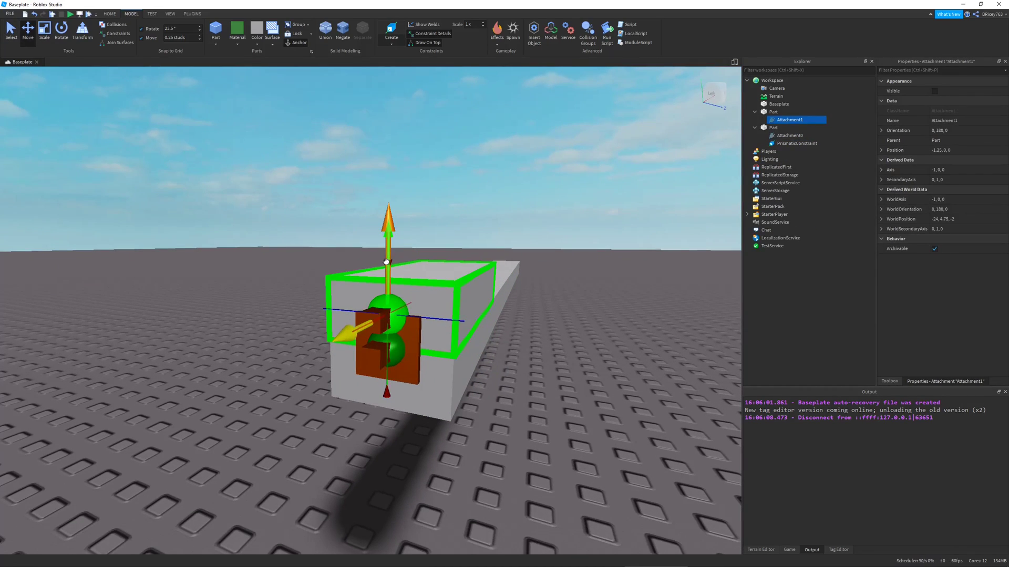
{"action": "left_click_drag", "start_coordinate": [386, 262], "coordinate": [386, 284]}
Step: Insert a new block beyond the beam's free end and resize it into a column 2.5 studs long and 6.5 studs high
{"action": "left_click", "coordinate": [604, 404]}
{"action": "key", "text": "d"}
{"action": "right_click_drag", "start_coordinate": [604, 404], "coordinate": [490, 257]}
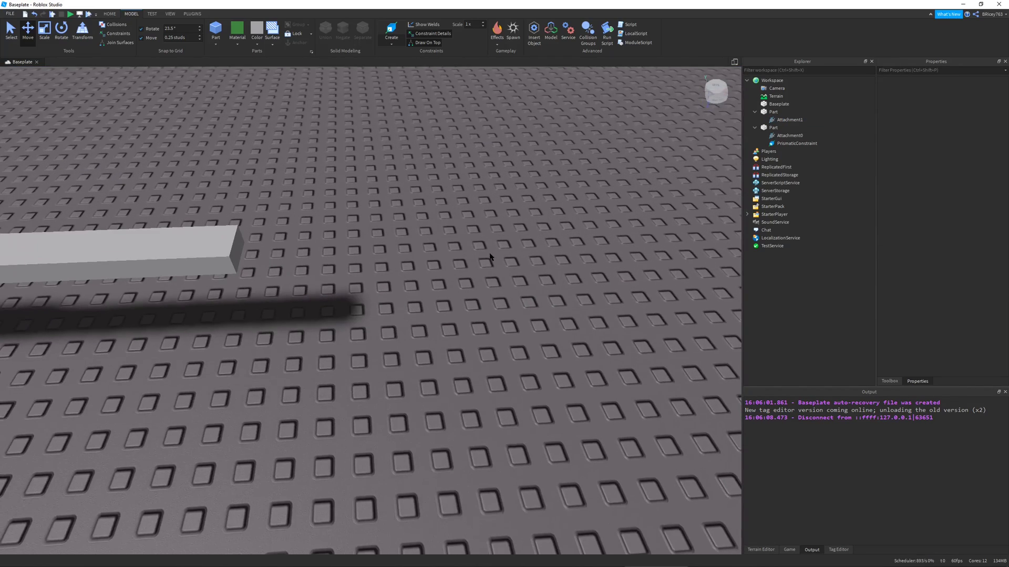
{"action": "left_click", "coordinate": [215, 26]}
{"action": "left_click_drag", "start_coordinate": [387, 326], "coordinate": [401, 313]}
{"action": "key", "text": "ctrl+3"}
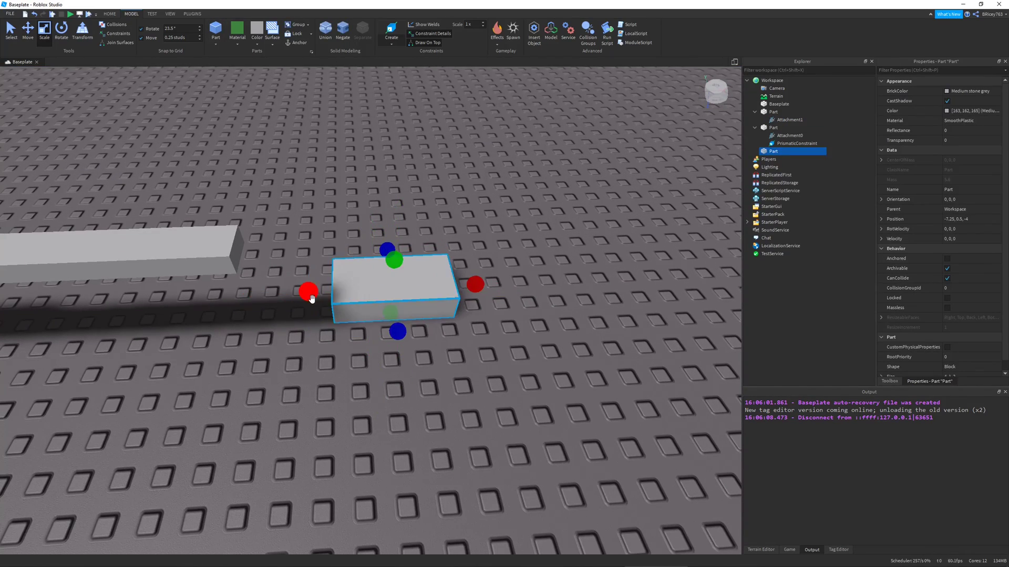
{"action": "left_click_drag", "start_coordinate": [311, 299], "coordinate": [356, 291]}
{"action": "left_click_drag", "start_coordinate": [420, 258], "coordinate": [453, 71]}
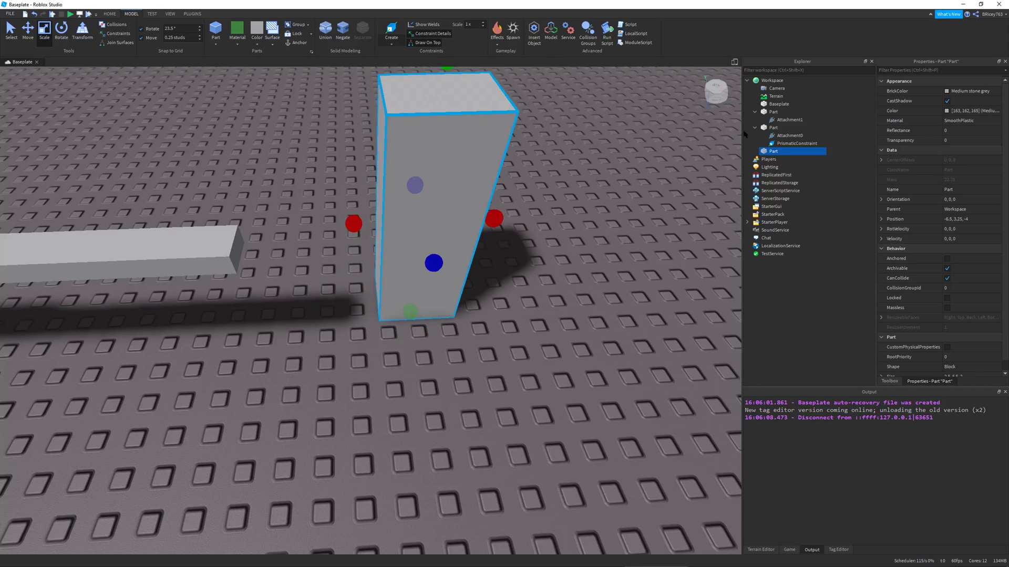
Step: Anchor the tall column
{"action": "left_click", "coordinate": [987, 268]}
{"action": "left_click", "coordinate": [962, 260]}
{"action": "right_click_drag", "start_coordinate": [494, 118], "coordinate": [505, 98]}
Step: Start a spring constraint by placing its first attachment on the small upper block's inner face, leaving the spring itself uncreated
{"action": "left_click", "coordinate": [392, 43]}
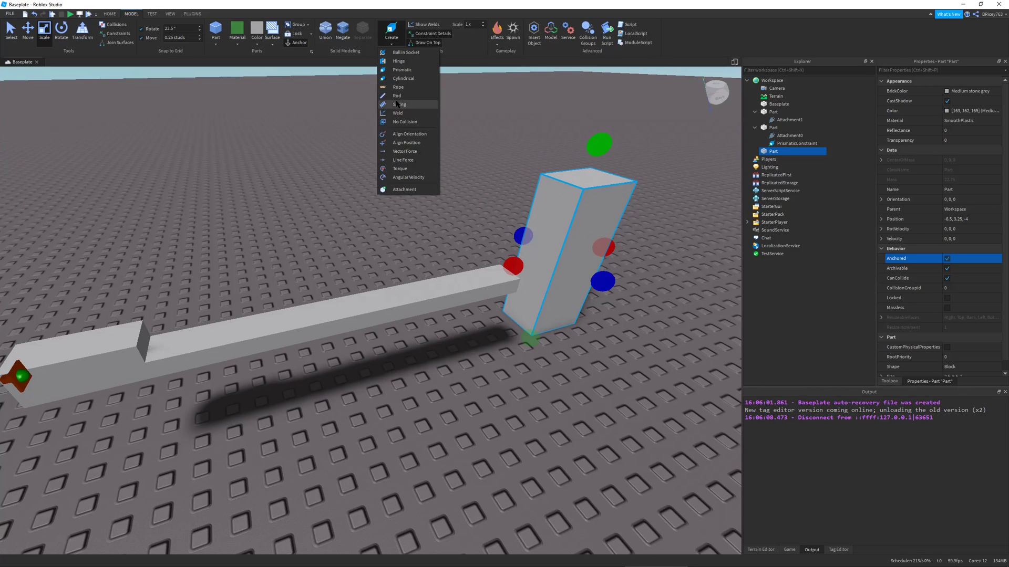
{"action": "left_click", "coordinate": [400, 113]}
{"action": "key", "text": "d"}
{"action": "right_click_drag", "start_coordinate": [535, 242], "coordinate": [484, 202]}
{"action": "left_click", "coordinate": [308, 241]}
{"action": "key", "text": "w"}
{"action": "key", "text": "Escape"}
Step: Move the tall column sideways to Z = -2 so it lines up with the beam
{"action": "key", "text": "d"}
{"action": "left_click", "coordinate": [467, 200]}
{"action": "key", "text": "ctrl+2"}
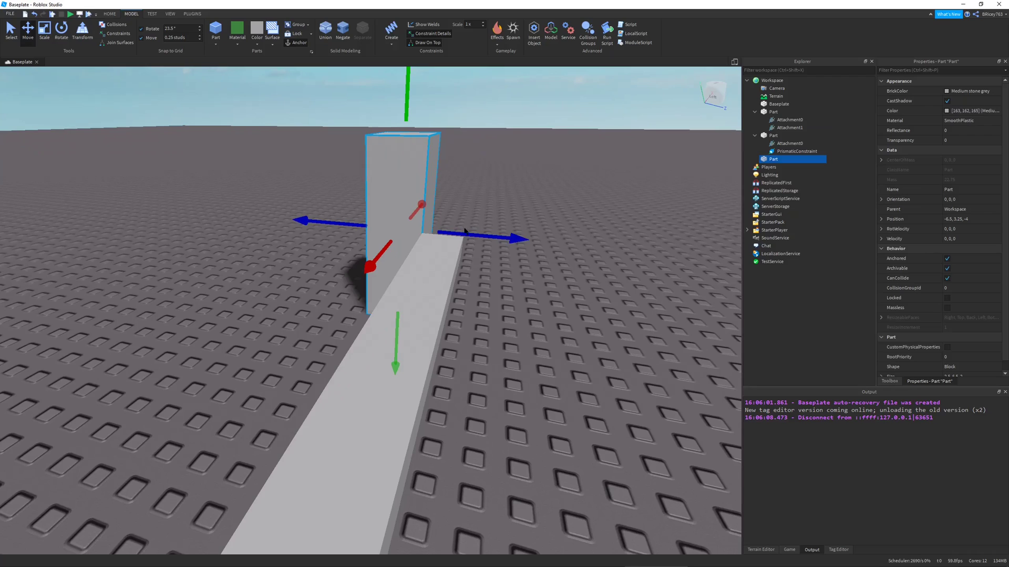
{"action": "left_click_drag", "start_coordinate": [480, 235], "coordinate": [536, 243]}
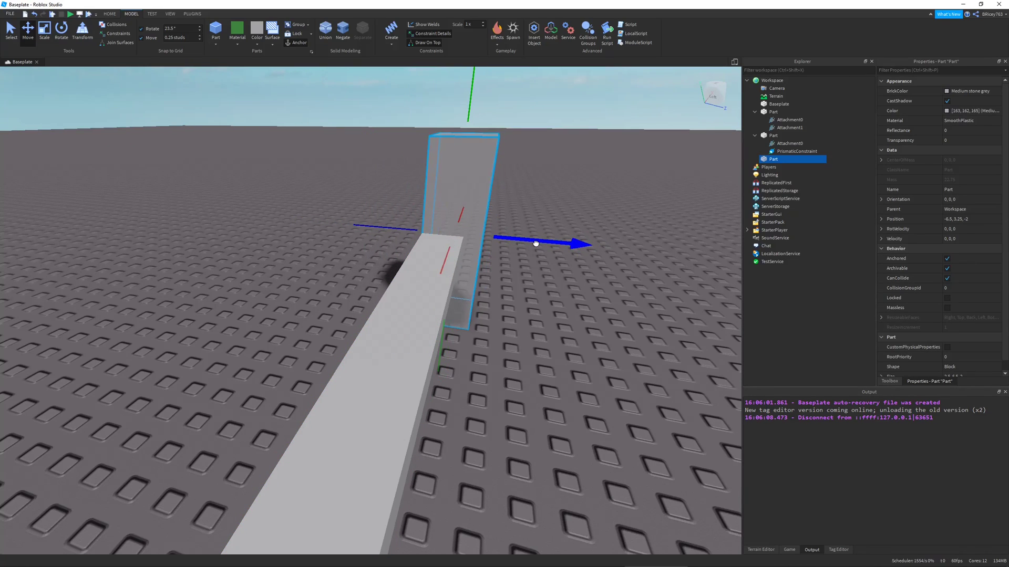
Step: Create a spring constraint from the small block's inner-face attachment to the facing side of the tall column
{"action": "right_click_drag", "start_coordinate": [536, 243], "coordinate": [522, 246]}
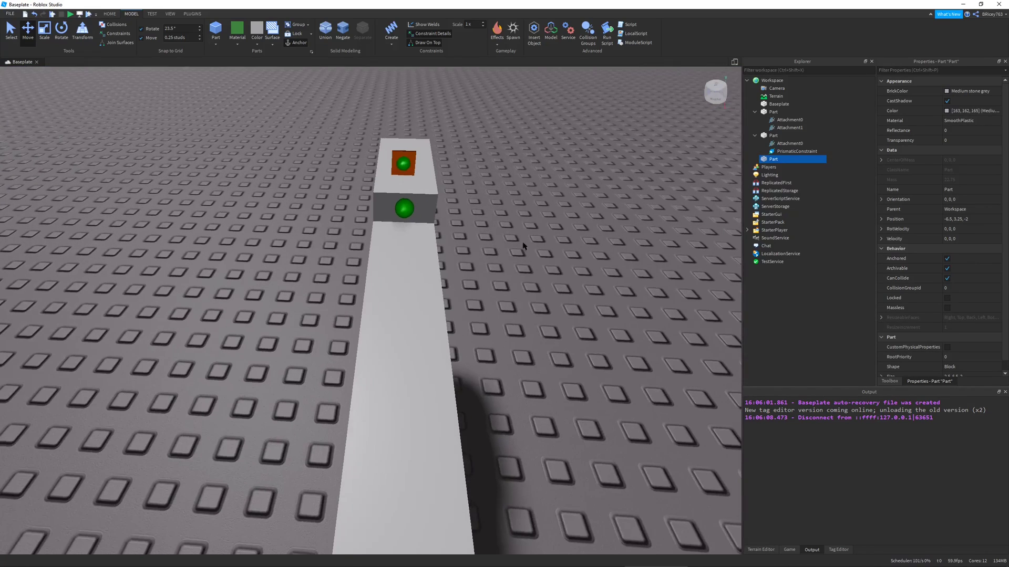
{"action": "left_click", "coordinate": [405, 211]}
{"action": "left_click", "coordinate": [391, 32]}
{"action": "right_click_drag", "start_coordinate": [563, 205], "coordinate": [630, 246]}
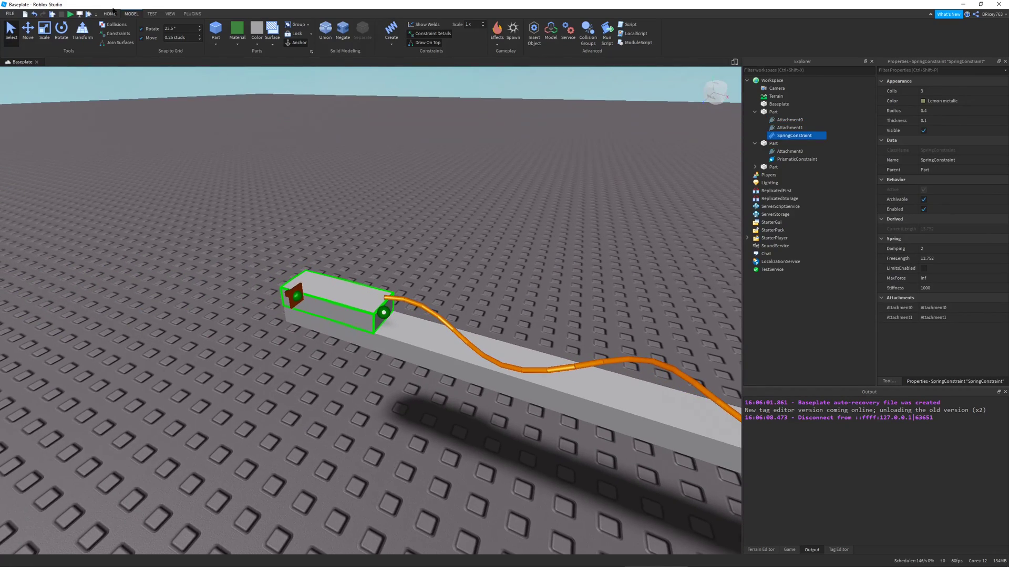
Step: Run the simulation, pull the small block outward past the beam's end, and examine the spring between it and the column
{"action": "left_click", "coordinate": [70, 14]}
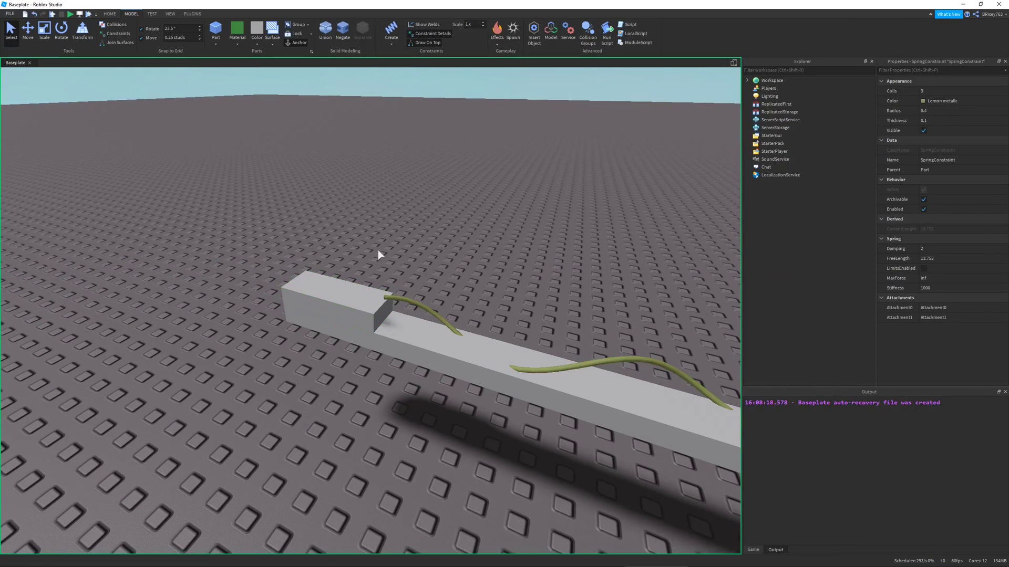
{"action": "left_click", "coordinate": [374, 293]}
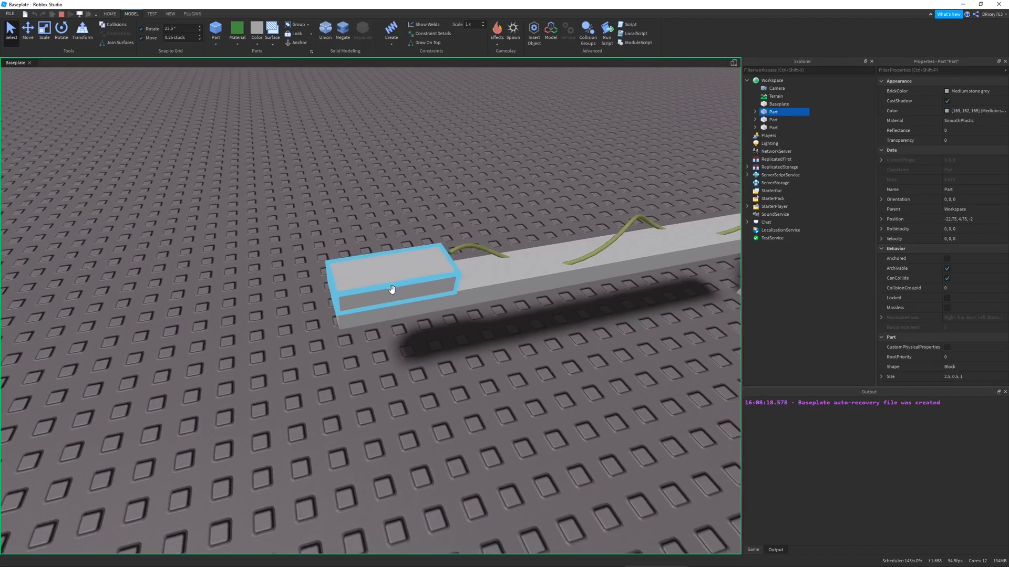
{"action": "key", "text": "ctrl+2"}
{"action": "left_click_drag", "start_coordinate": [294, 297], "coordinate": [293, 297]}
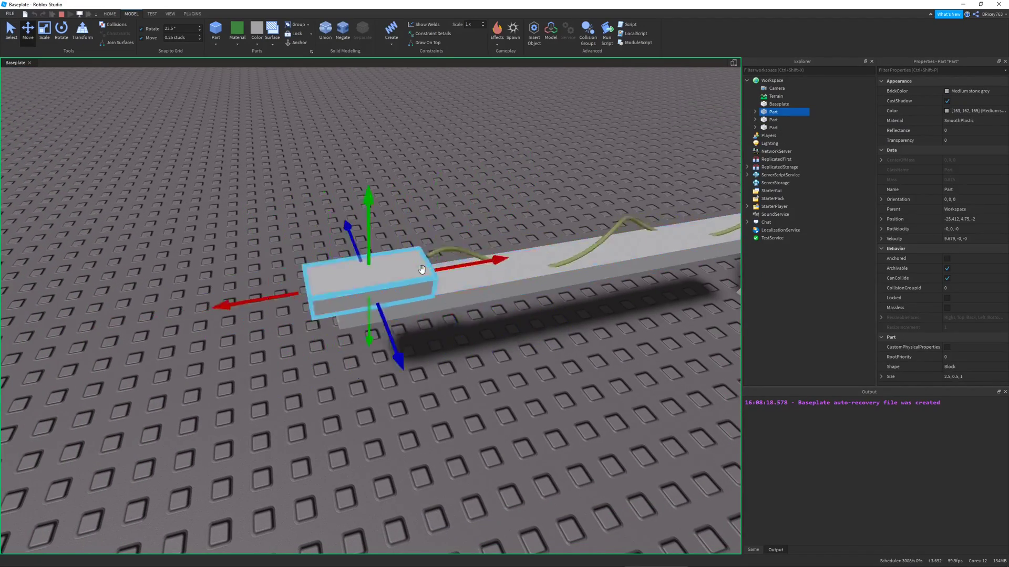
{"action": "right_click_drag", "start_coordinate": [422, 271], "coordinate": [458, 372]}
{"action": "scroll", "coordinate": [426, 163], "scroll_direction": "up", "scroll_amount": 5}
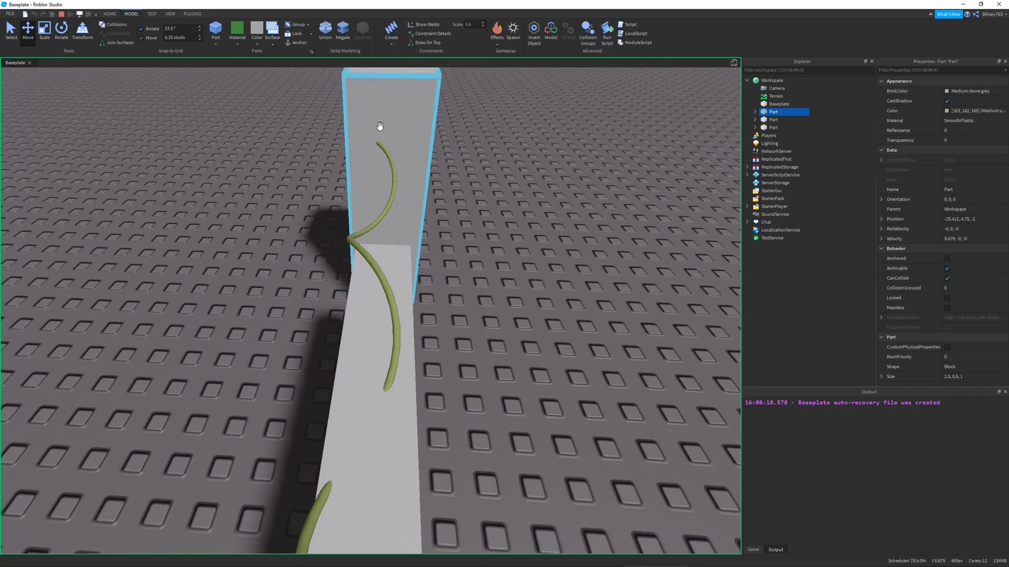
{"action": "scroll", "coordinate": [380, 126], "scroll_direction": "down", "scroll_amount": 6}
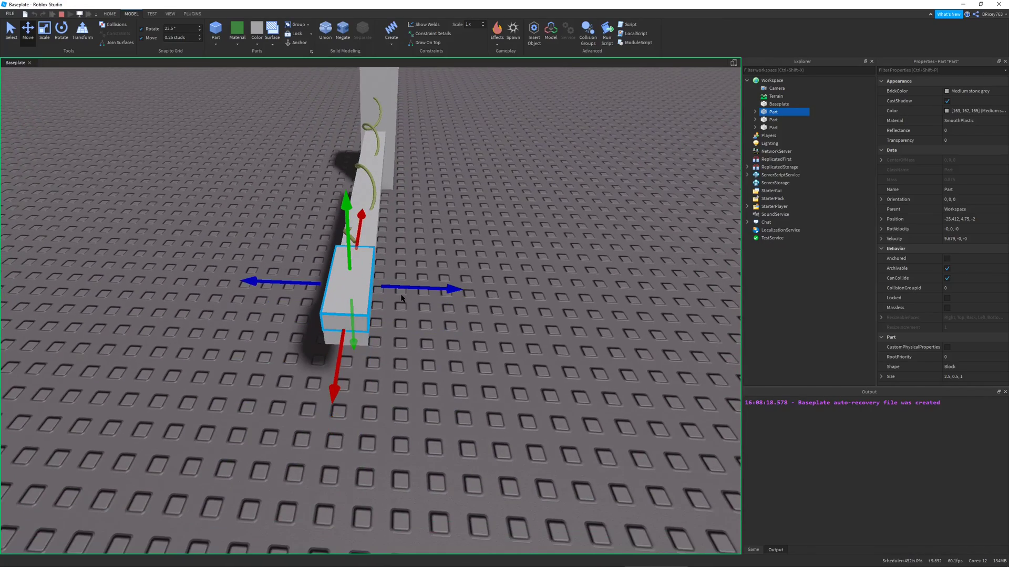
{"action": "right_click_drag", "start_coordinate": [515, 362], "coordinate": [521, 343]}
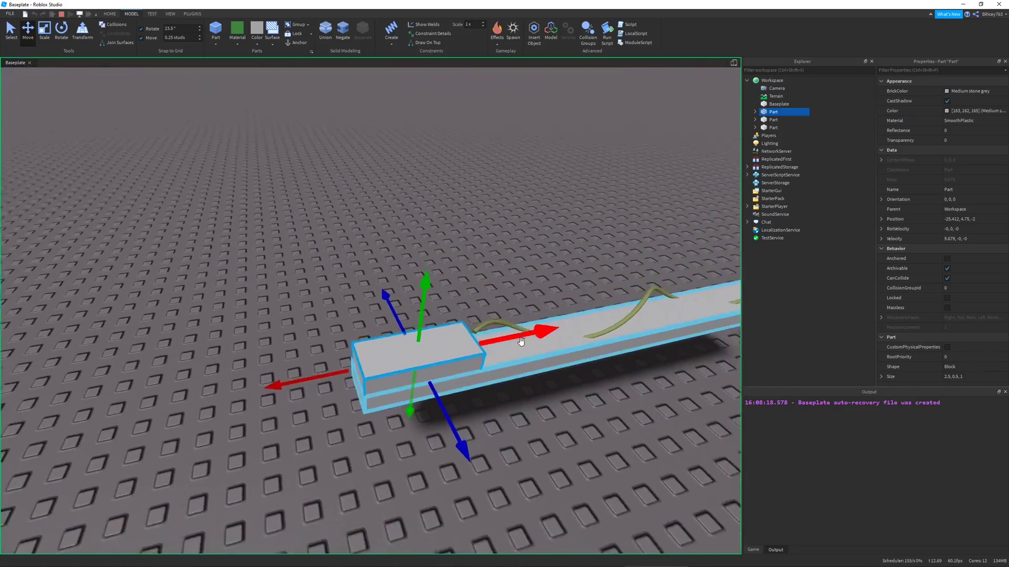
Step: Move the small block back and forth along the beam toward the tall column to test how the spring compresses and rebounds
{"action": "scroll", "coordinate": [396, 297], "scroll_direction": "down", "scroll_amount": 3}
{"action": "scroll", "coordinate": [362, 261], "scroll_direction": "up", "scroll_amount": 1}
{"action": "key", "text": "a"}
{"action": "right_click_drag", "start_coordinate": [361, 262], "coordinate": [361, 264]}
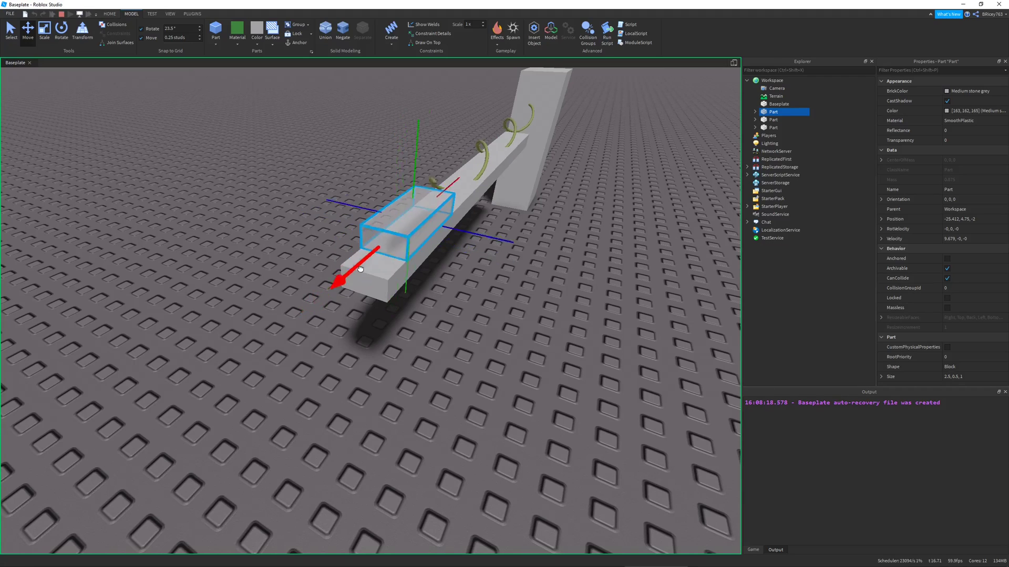
{"action": "left_click_drag", "start_coordinate": [360, 269], "coordinate": [509, 170]}
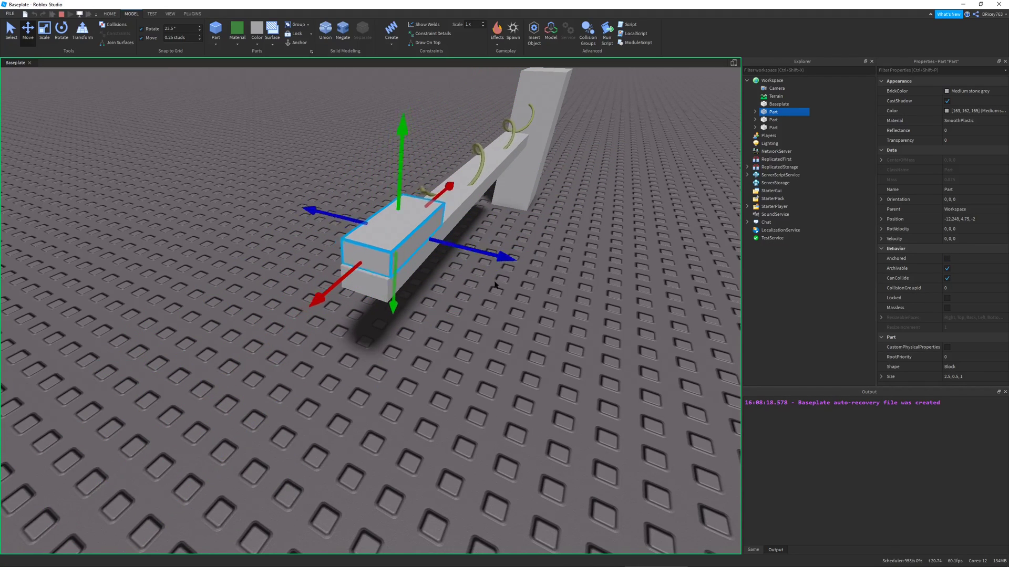
{"action": "left_click_drag", "start_coordinate": [442, 216], "coordinate": [465, 189]}
{"action": "key", "text": "d"}
{"action": "right_click_drag", "start_coordinate": [469, 189], "coordinate": [543, 184]}
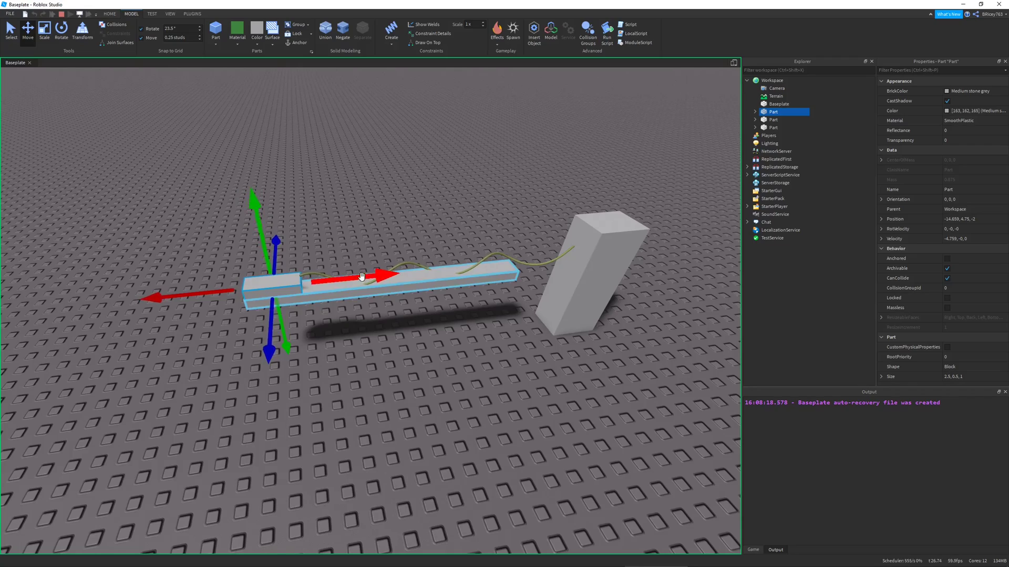
{"action": "left_click_drag", "start_coordinate": [572, 263], "coordinate": [578, 261]}
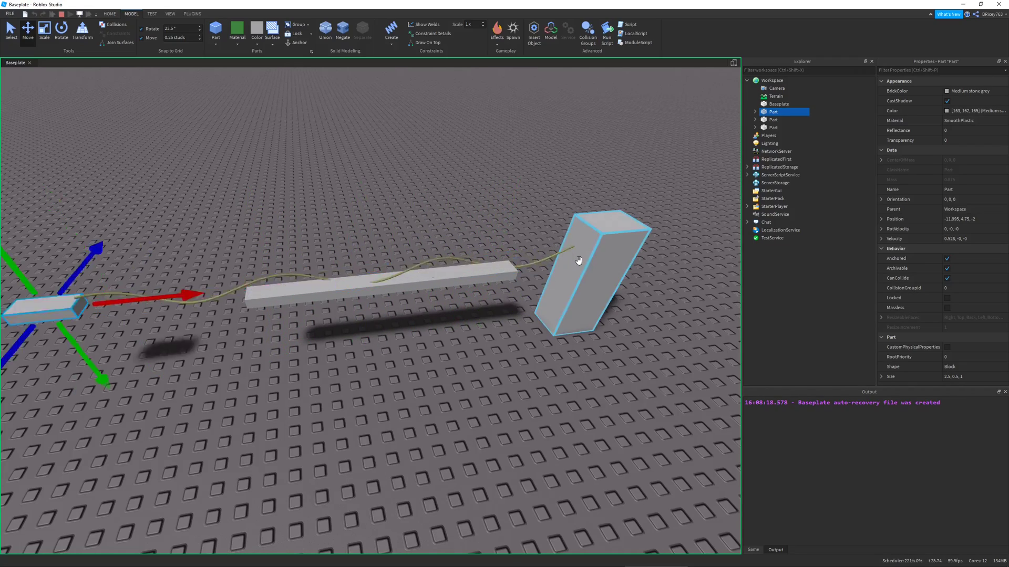
Step: Pull the small block outward along the beam again to test the spring's recoil, and stop the simulation
{"action": "right_click_drag", "start_coordinate": [579, 261], "coordinate": [495, 293]}
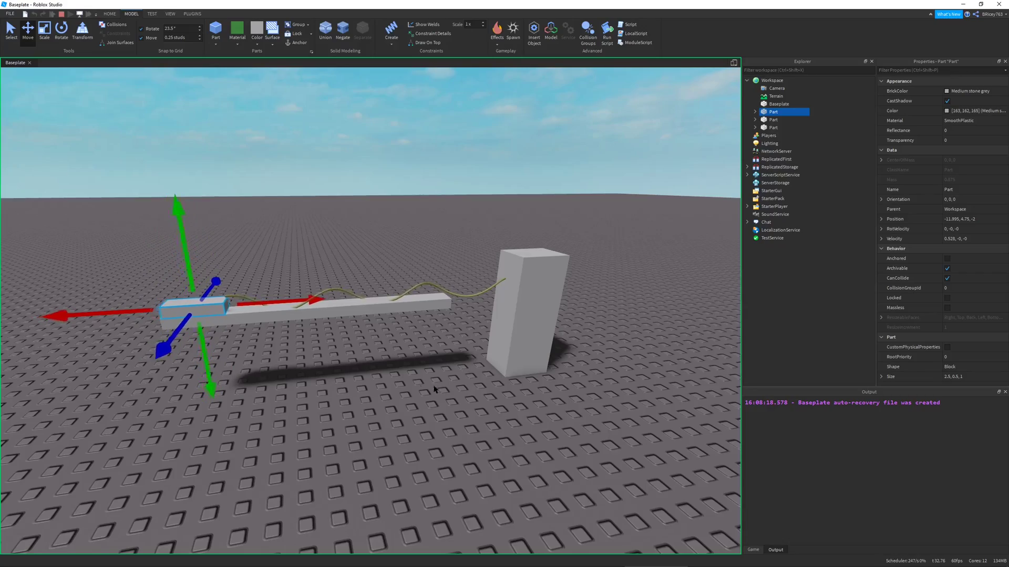
{"action": "key", "text": "a"}
{"action": "right_click_drag", "start_coordinate": [416, 358], "coordinate": [417, 303]}
{"action": "key", "text": "s"}
{"action": "mouse_move", "coordinate": [459, 243]}
{"action": "left_mouse_down"}
{"action": "mouse_move", "coordinate": [295, 239]}
{"action": "mouse_move", "coordinate": [153, 218]}
{"action": "mouse_move", "coordinate": [457, 243]}
{"action": "left_mouse_up"}
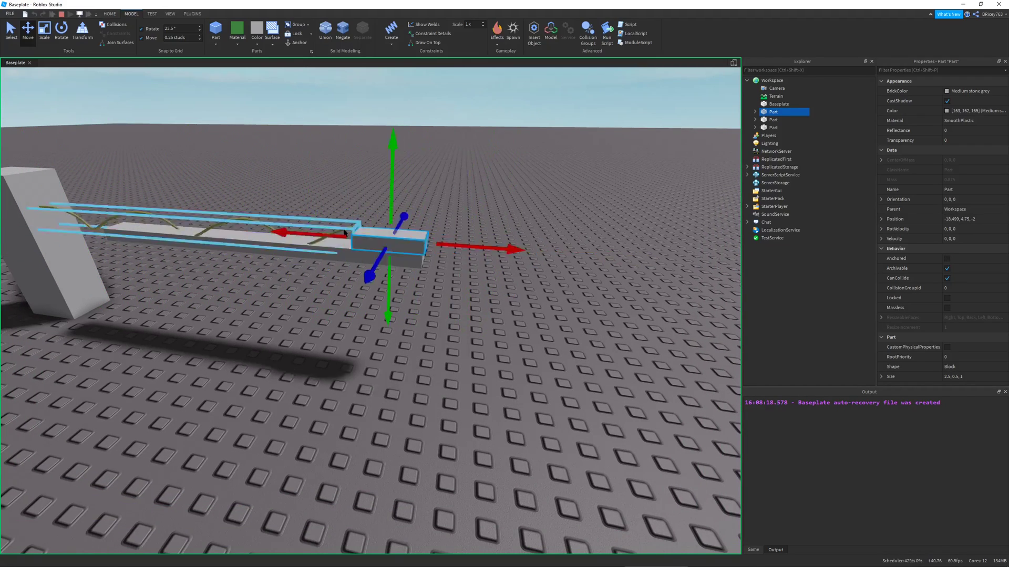
{"action": "right_click_drag", "start_coordinate": [439, 187], "coordinate": [433, 189]}
{"action": "right_click_drag", "start_coordinate": [391, 150], "coordinate": [368, 122]}
{"action": "left_click", "coordinate": [61, 14]}
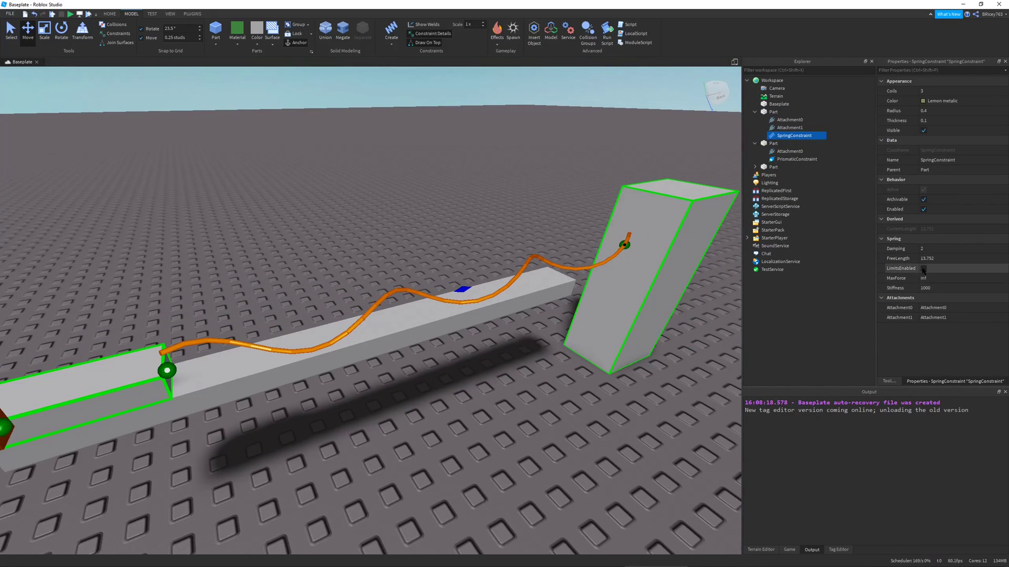
Step: Clear the selection and examine the column, spring, beam and small block assembly from several sides
{"action": "key", "text": "s"}
{"action": "key", "text": "a"}
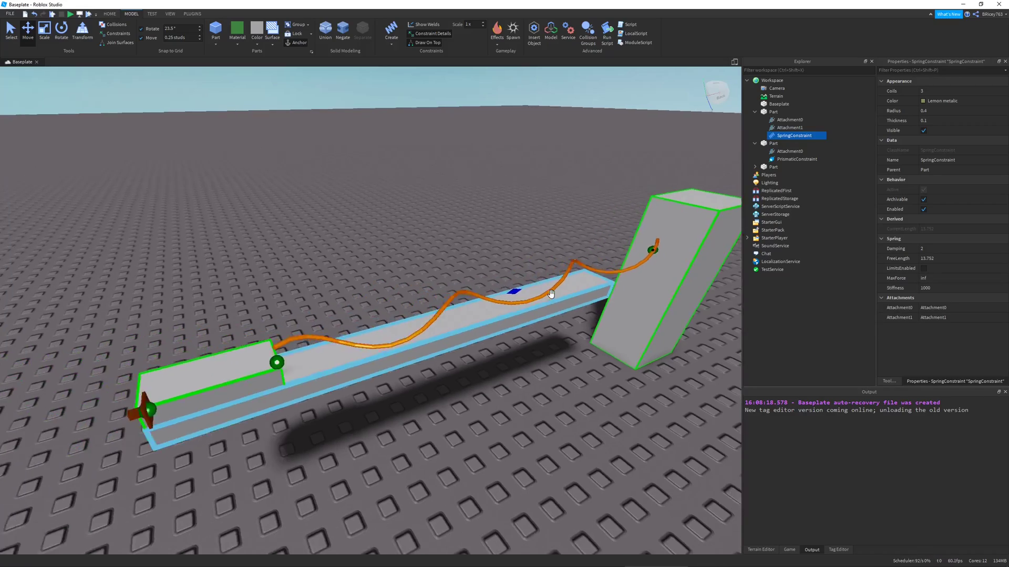
{"action": "right_click_drag", "start_coordinate": [473, 357], "coordinate": [555, 342]}
{"action": "key", "text": "a"}
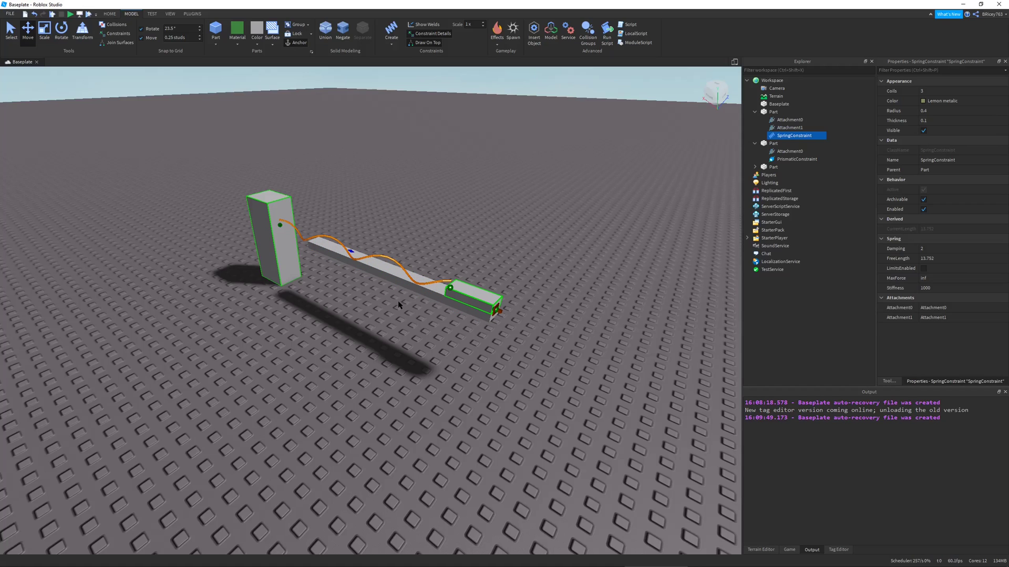
{"action": "key", "text": "a"}
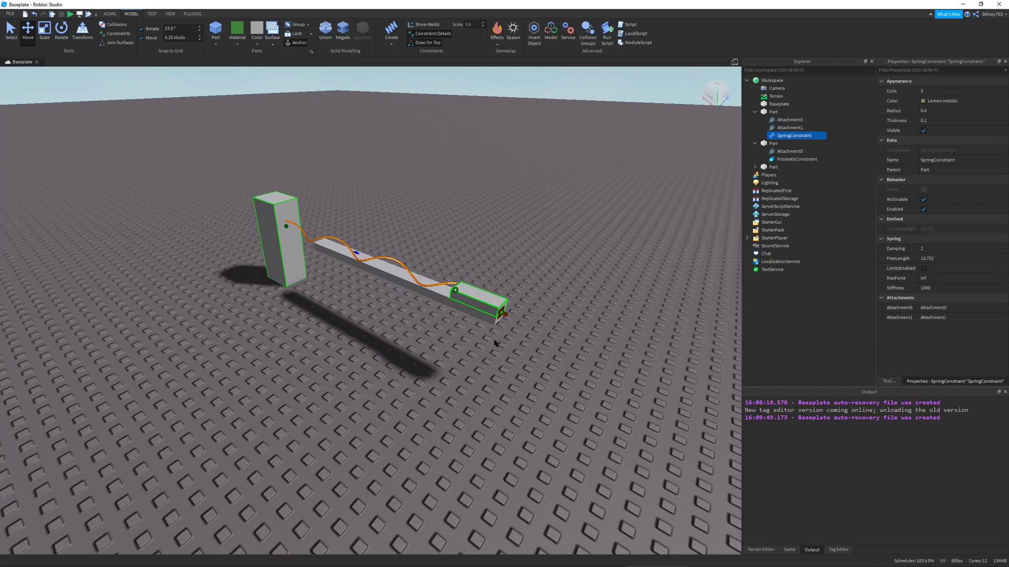
{"action": "right_click_drag", "start_coordinate": [494, 343], "coordinate": [494, 343]}
{"action": "key", "text": "w"}
{"action": "key", "text": "d"}
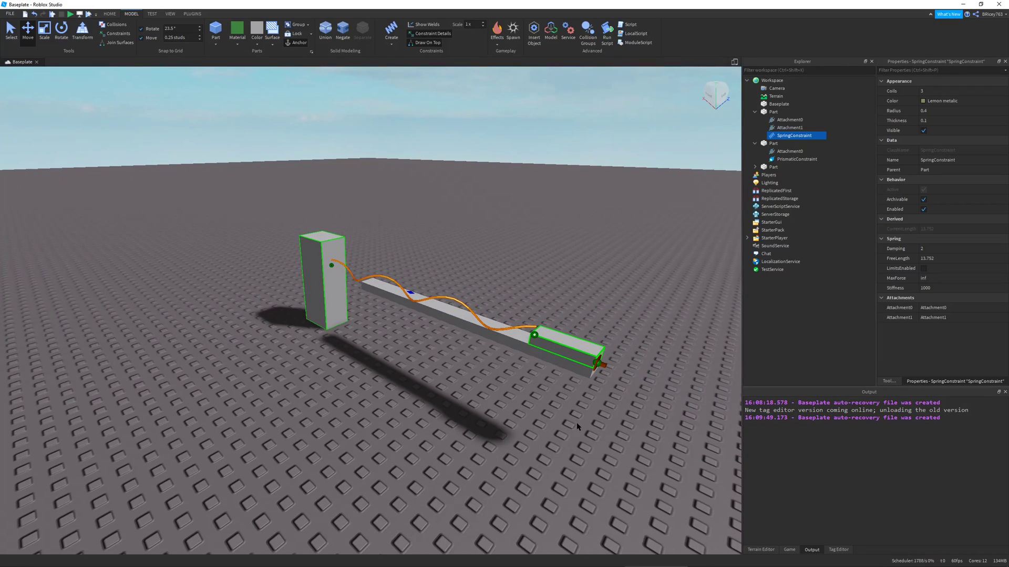
{"action": "key", "text": "a"}
{"action": "right_click_drag", "start_coordinate": [467, 440], "coordinate": [491, 411]}
{"action": "left_click", "coordinate": [475, 443]}
{"action": "key", "text": "w"}
{"action": "key", "text": "d"}
{"action": "key", "text": "s"}
{"action": "key", "text": "d"}
{"action": "key", "text": "s"}
{"action": "key", "text": "d"}
{"action": "key", "text": "a"}
{"action": "key", "text": "a"}
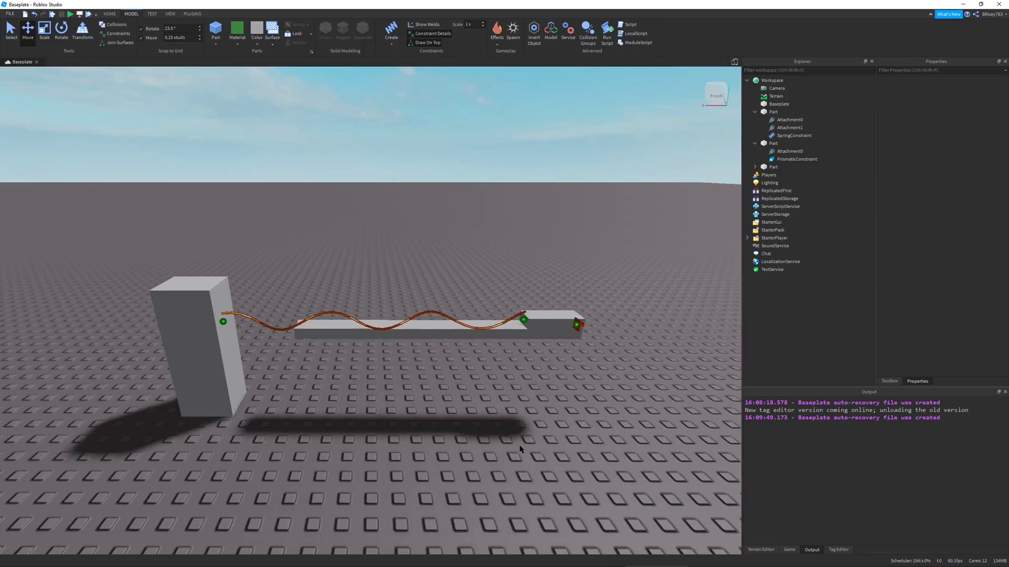
Step: Review the list of constraint types available for creation
{"action": "right_click_drag", "start_coordinate": [520, 448], "coordinate": [520, 449]}
{"action": "key", "text": "d"}
{"action": "right_click_drag", "start_coordinate": [451, 164], "coordinate": [451, 164]}
{"action": "left_click", "coordinate": [390, 36]}
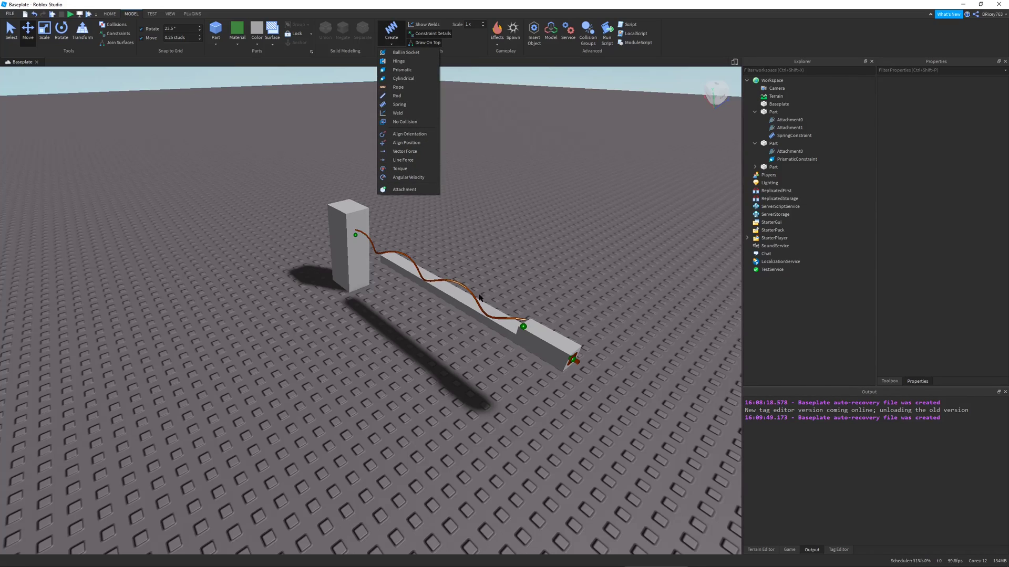
{"action": "right_click_drag", "start_coordinate": [381, 372], "coordinate": [535, 423]}
{"action": "scroll", "coordinate": [380, 372], "scroll_direction": "down", "scroll_amount": 3}
{"action": "key", "text": "d"}
{"action": "key", "text": "w"}
{"action": "key", "text": "a"}
{"action": "key", "text": "s"}
{"action": "key", "text": "w"}
{"action": "key", "text": "d"}
{"action": "key", "text": "e"}
{"action": "key", "text": "s"}
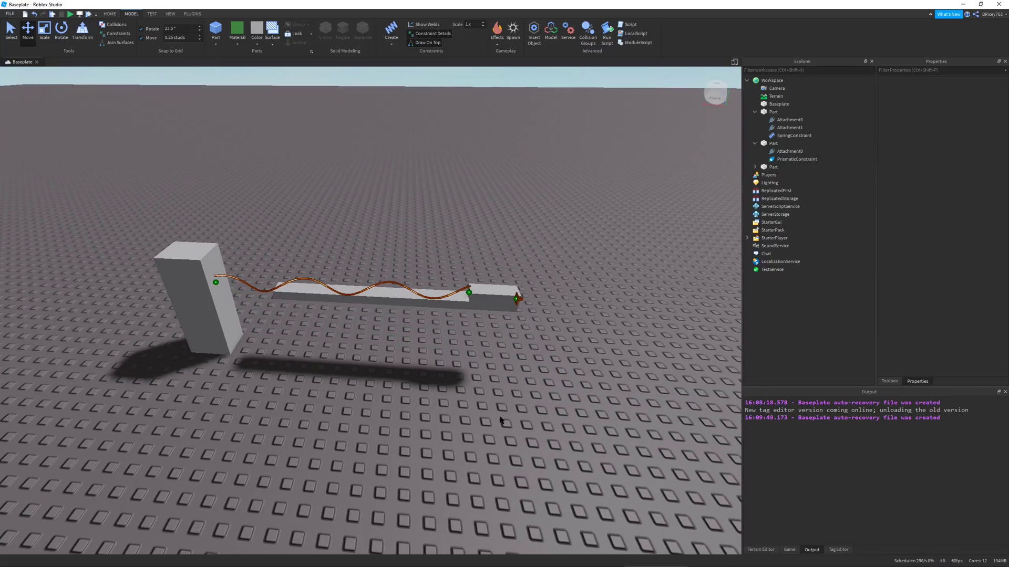